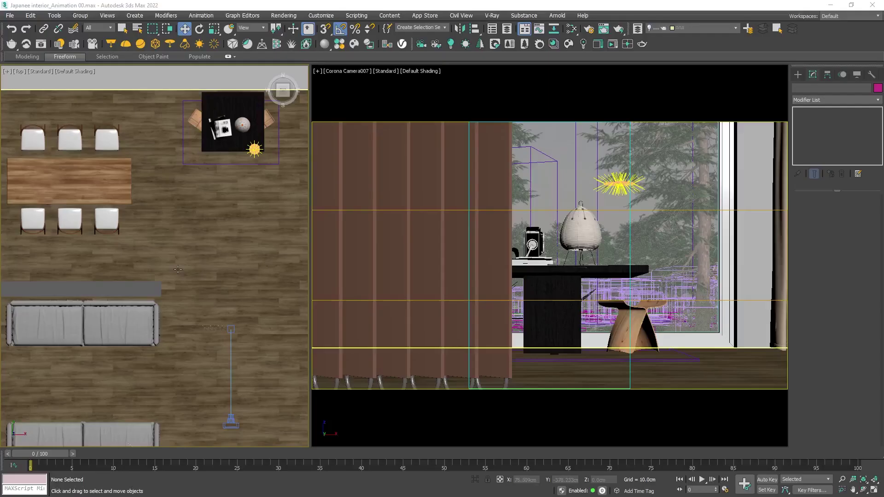
# - Select curtain slat group Group014 in the Top view and start a Corona interactive render of Camera007
pyautogui.scroll(6, 242, 138)
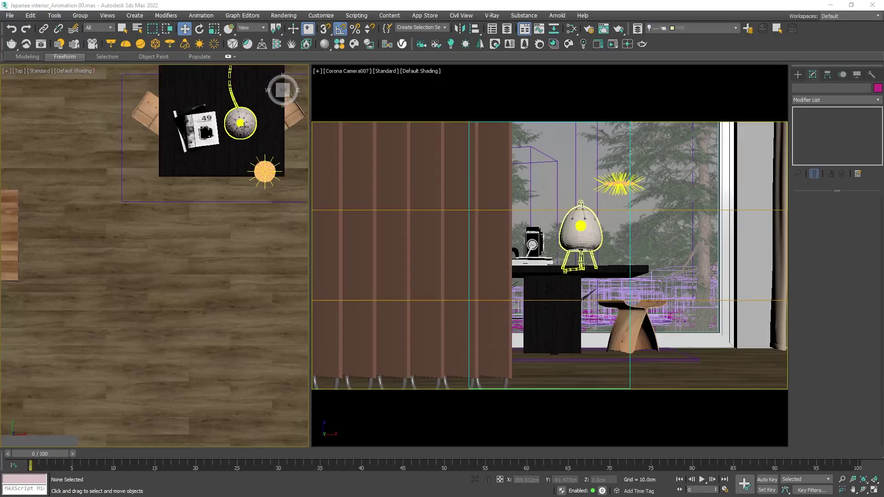
pyautogui.scroll(-5, 243, 125)
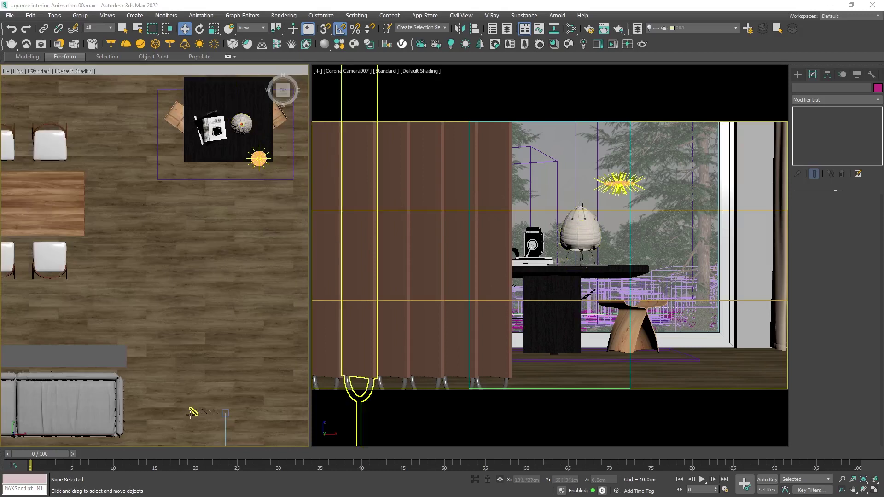
pyautogui.moveTo(193, 410); pyautogui.dragTo(205, 305, button='middle')
pyautogui.scroll(5, 205, 305)
pyautogui.moveTo(235, 384); pyautogui.dragTo(196, 267, button='middle')
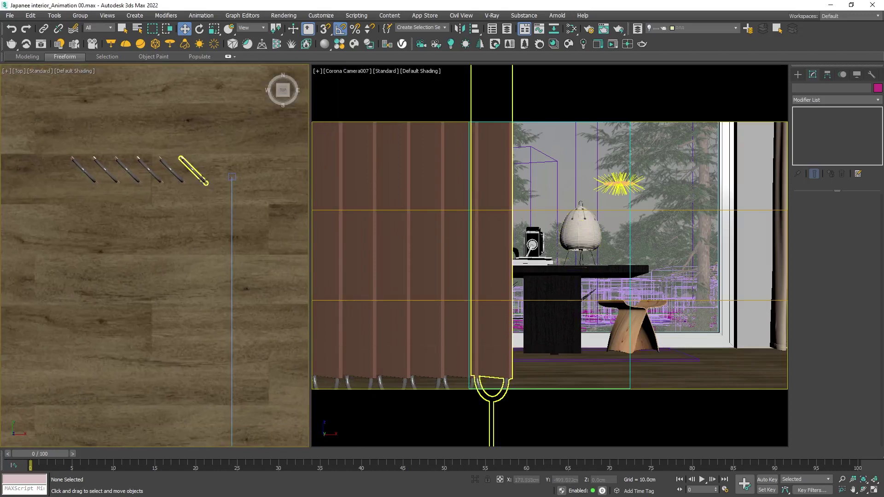
pyautogui.click(173, 175)
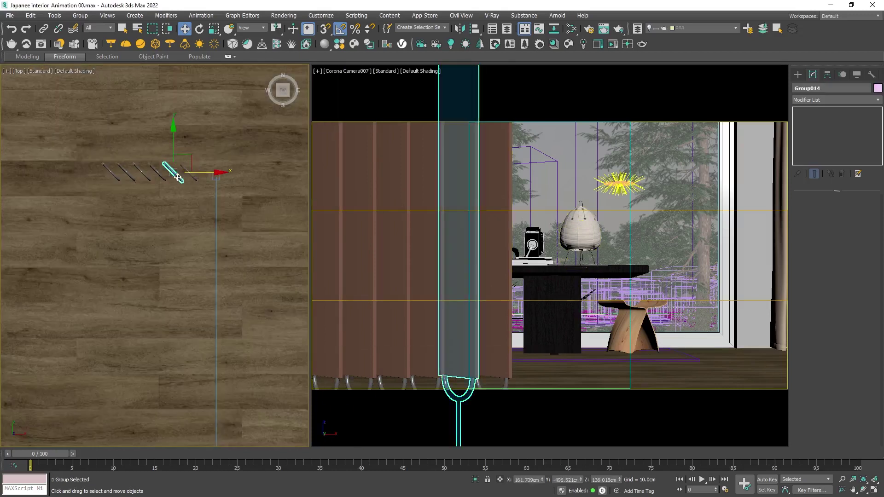
pyautogui.scroll(-3, 178, 223)
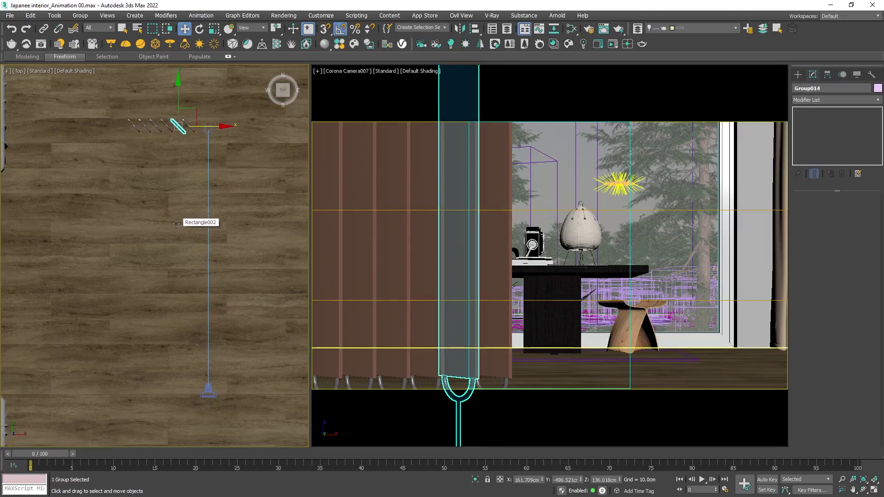
pyautogui.click(611, 44)
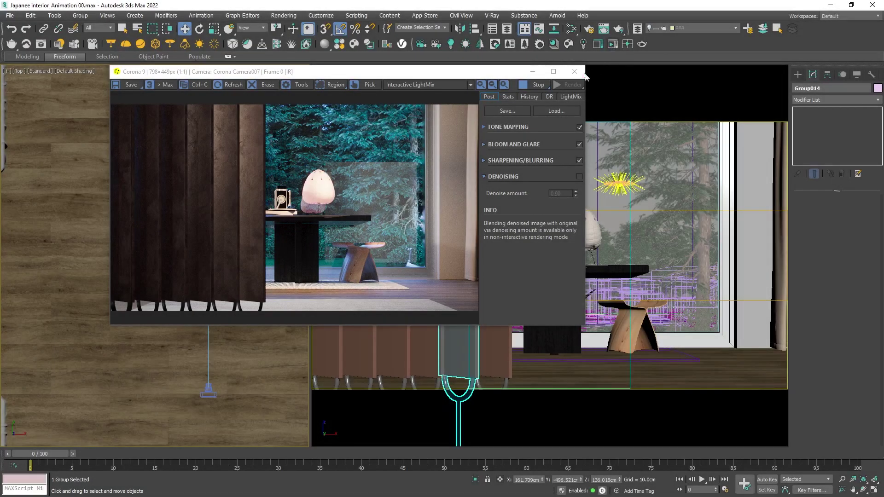
# - Close the Corona frame buffer window
pyautogui.click(574, 71)
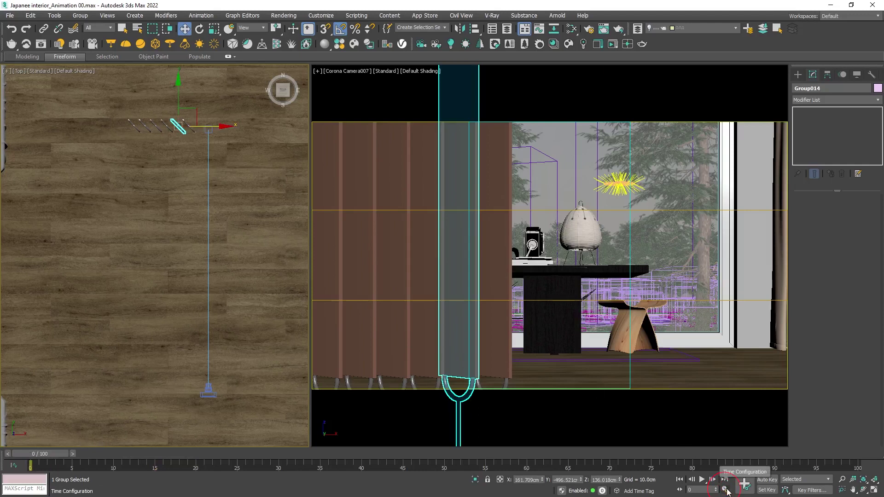
# - Set the animation range to start at frame 1 and end at frame 120
pyautogui.click(725, 490)
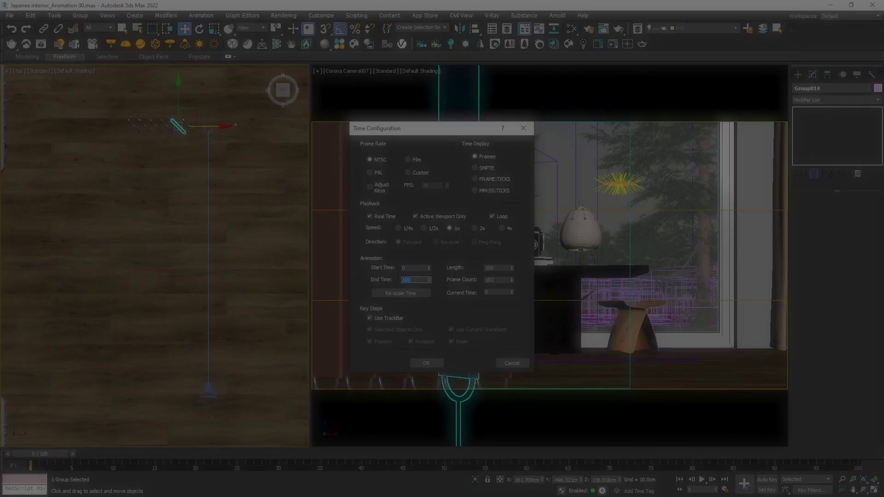
pyautogui.write('1')
pyautogui.press('Return')
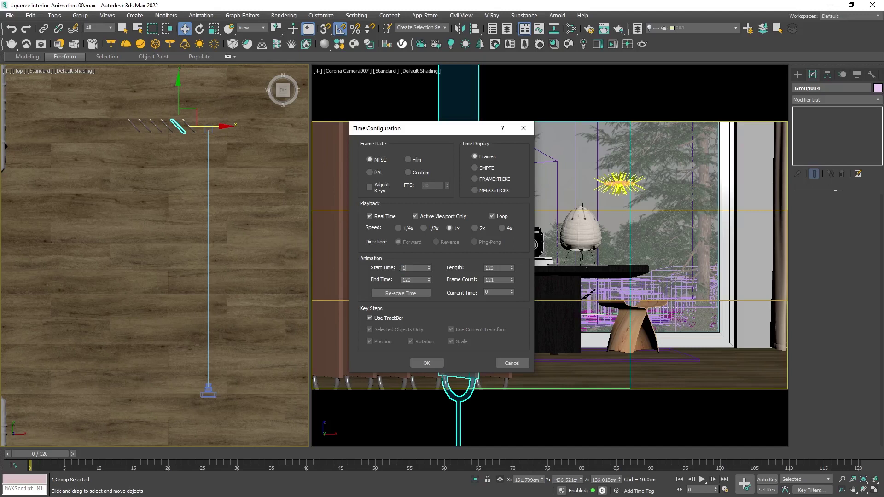
pyautogui.press('Return')
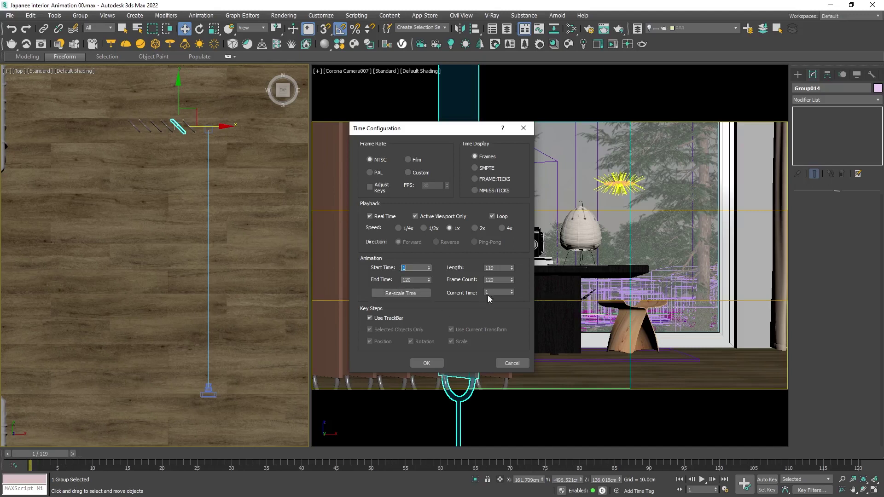
pyautogui.click(432, 362)
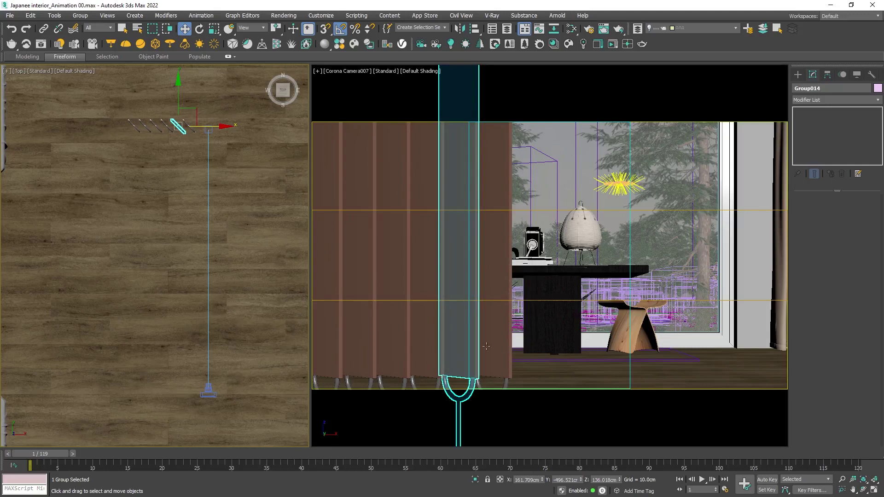
pyautogui.click(785, 490)
# - Add an XForm modifier to Group014 and select its gizmo
pyautogui.click(852, 100)
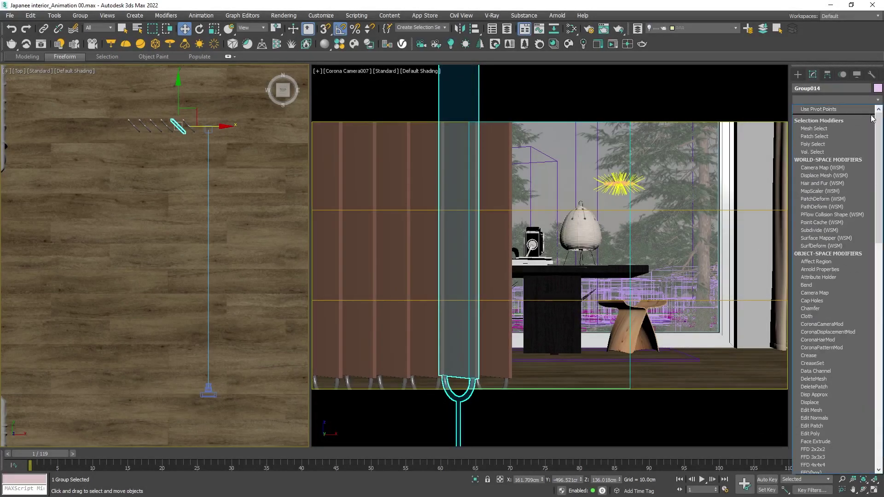
pyautogui.moveTo(879, 133); pyautogui.dragTo(878, 364)
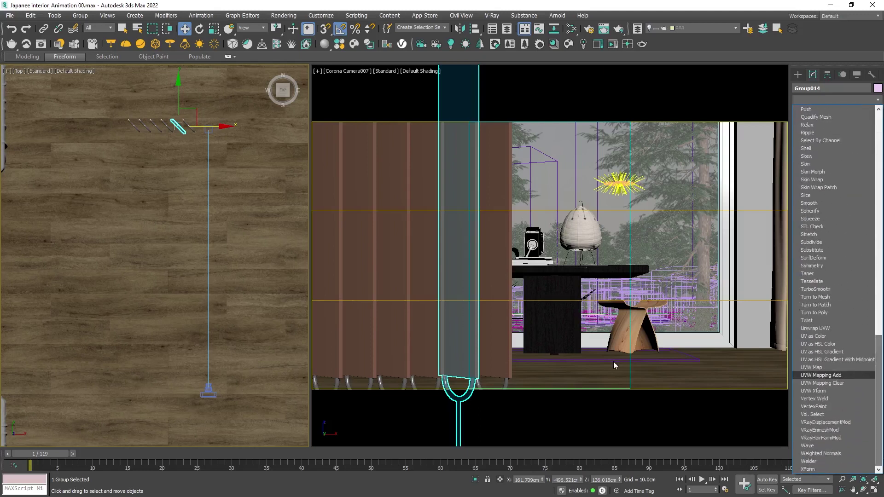
pyautogui.click(806, 467)
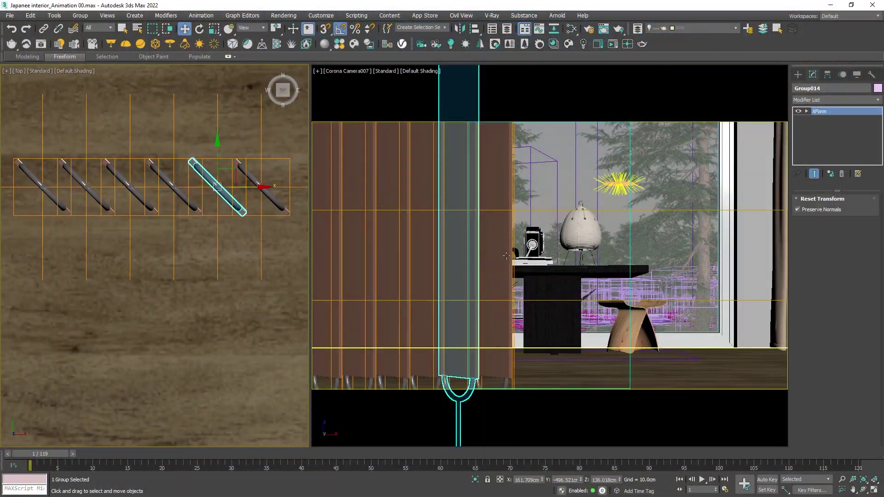
pyautogui.click(838, 115)
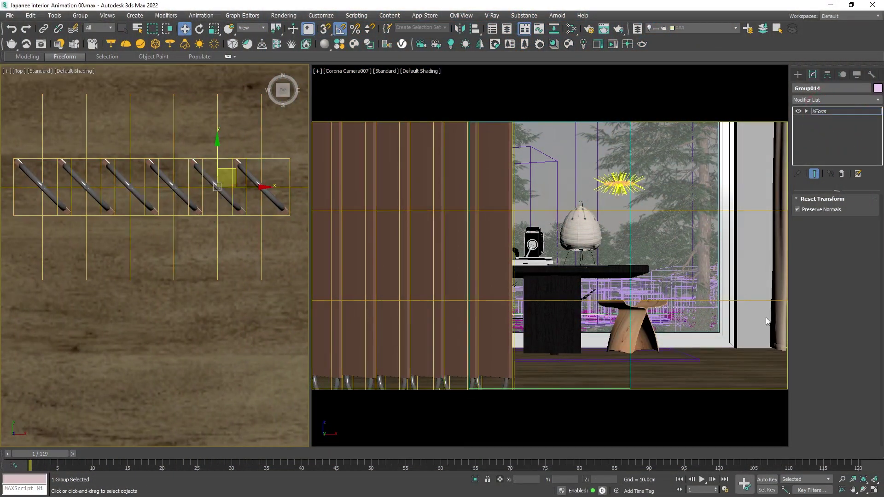
# - With Auto Key on at frame 100, rotate the XForm gizmo -45° in Z
pyautogui.click(766, 479)
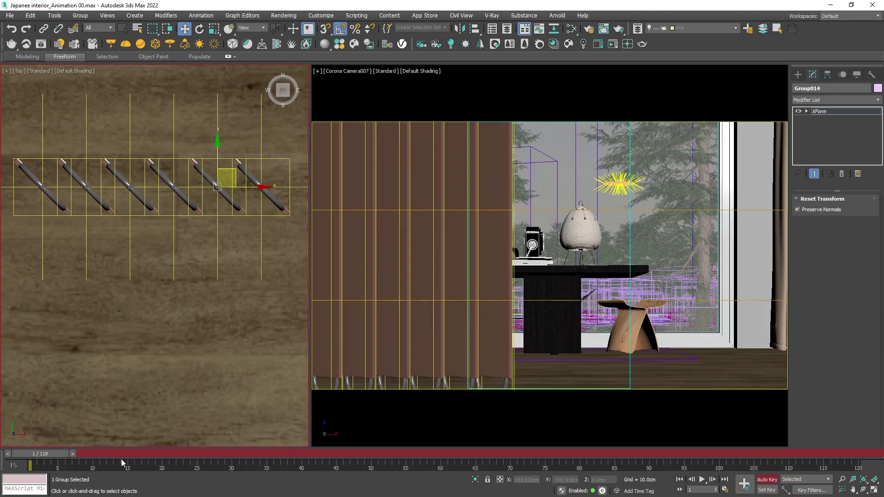
pyautogui.moveTo(59, 454); pyautogui.dragTo(725, 457)
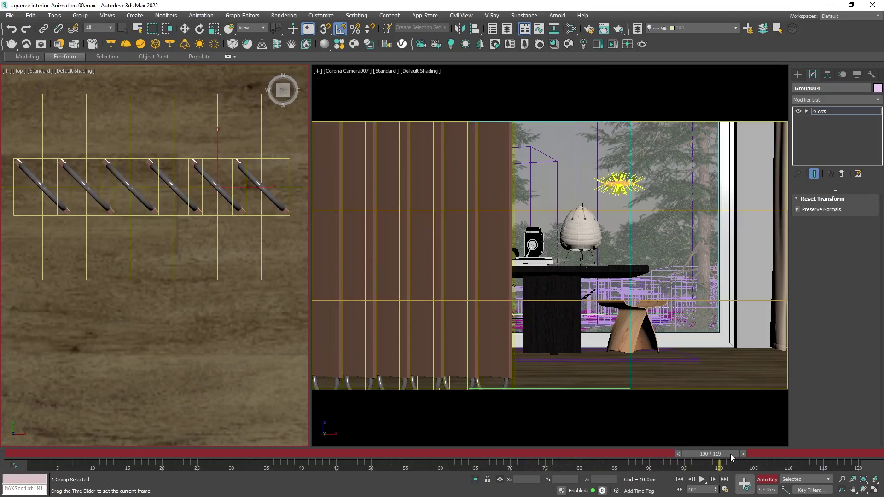
pyautogui.press('w')
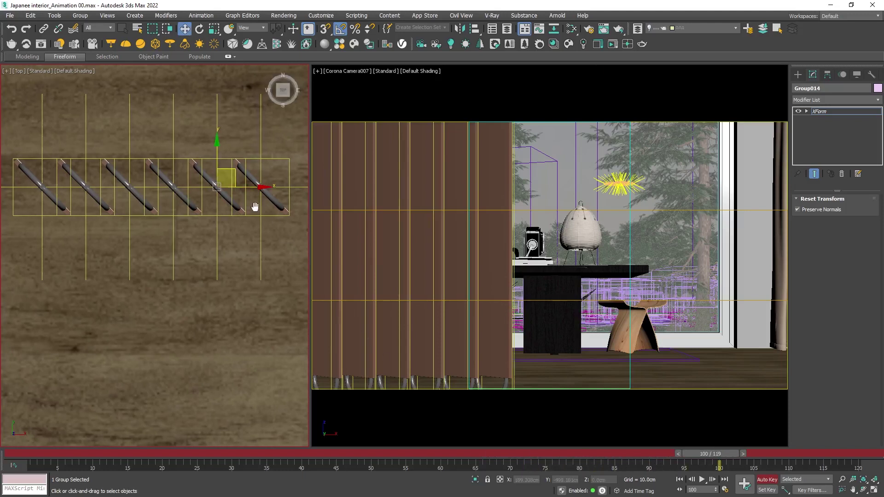
pyautogui.moveTo(254, 207); pyautogui.dragTo(246, 219, button='middle')
pyautogui.press('e')
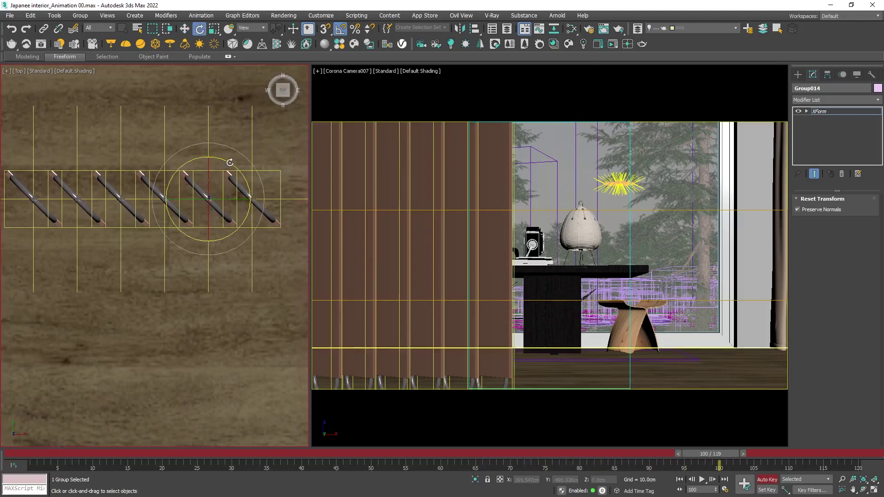
pyautogui.moveTo(230, 163); pyautogui.dragTo(242, 168)
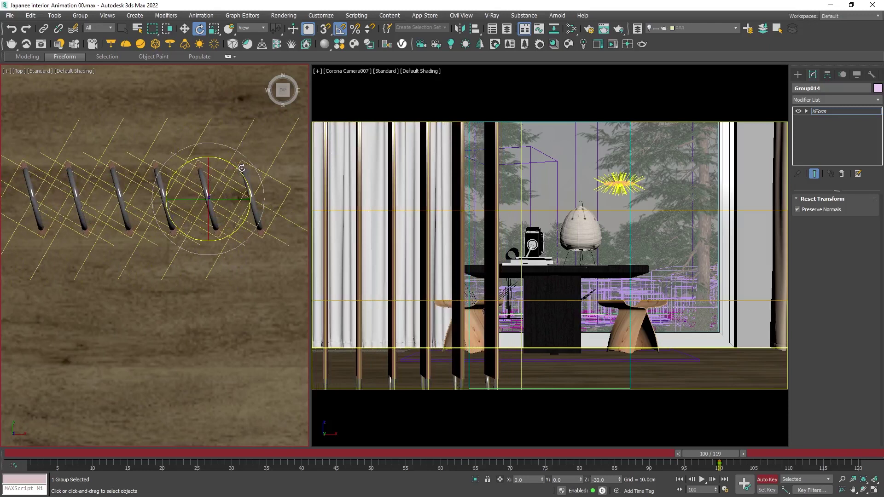
pyautogui.click(833, 111)
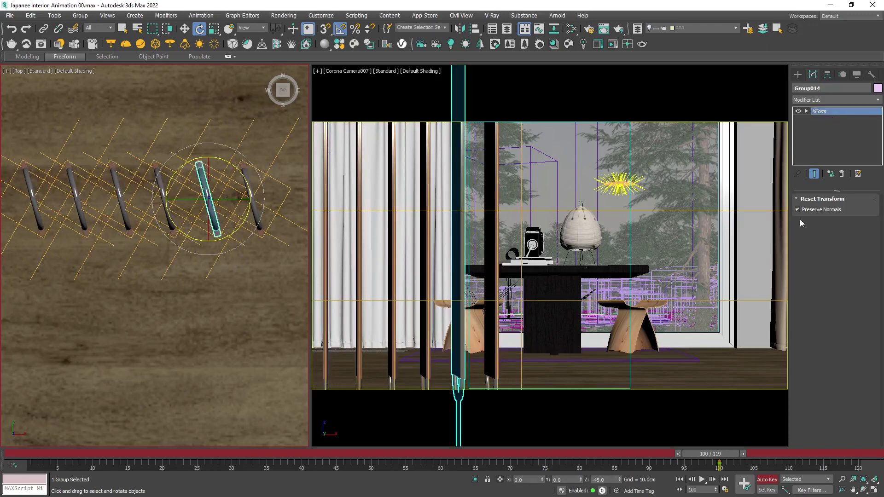
# - Turn off Auto Key and scrub from frame 80 back to frame 1 to check the slat turn
pyautogui.click(764, 480)
pyautogui.moveTo(710, 453); pyautogui.dragTo(575, 452)
pyautogui.moveTo(467, 444); pyautogui.dragTo(26, 453)
pyautogui.press('e')
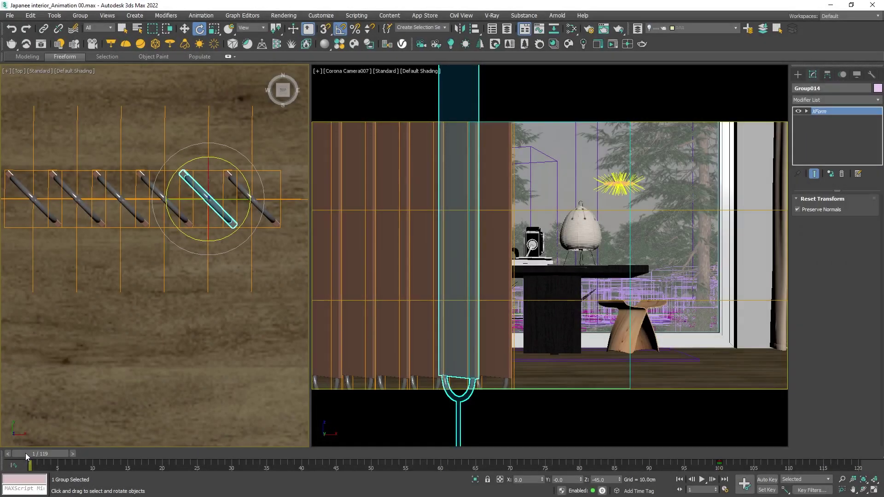
# - Select Corona Camera007 in the Top view and choose the default tangent type for new keys
pyautogui.scroll(-5, 191, 196)
pyautogui.moveTo(177, 221); pyautogui.dragTo(160, 189, button='middle')
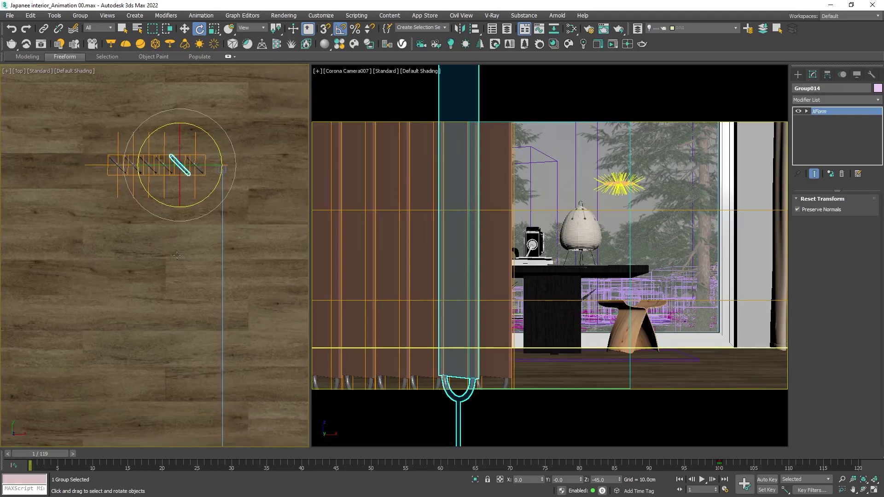
pyautogui.click(222, 280)
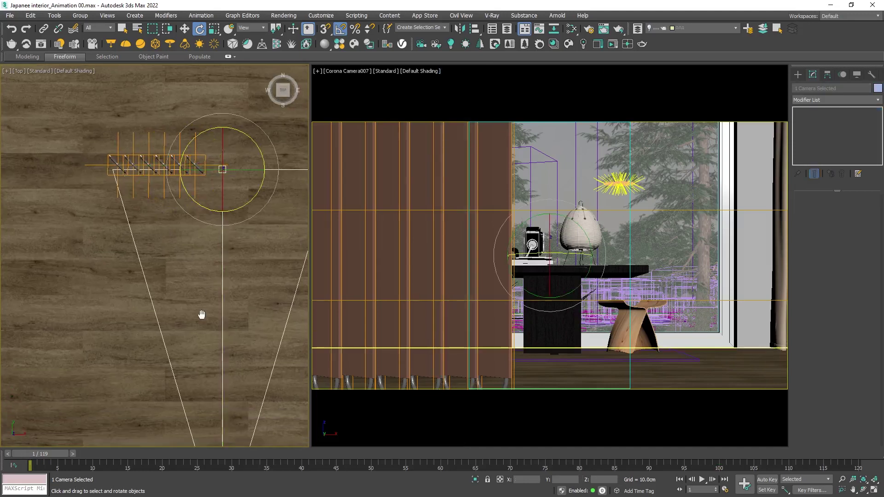
pyautogui.moveTo(202, 315); pyautogui.dragTo(198, 282, button='middle')
pyautogui.press('w')
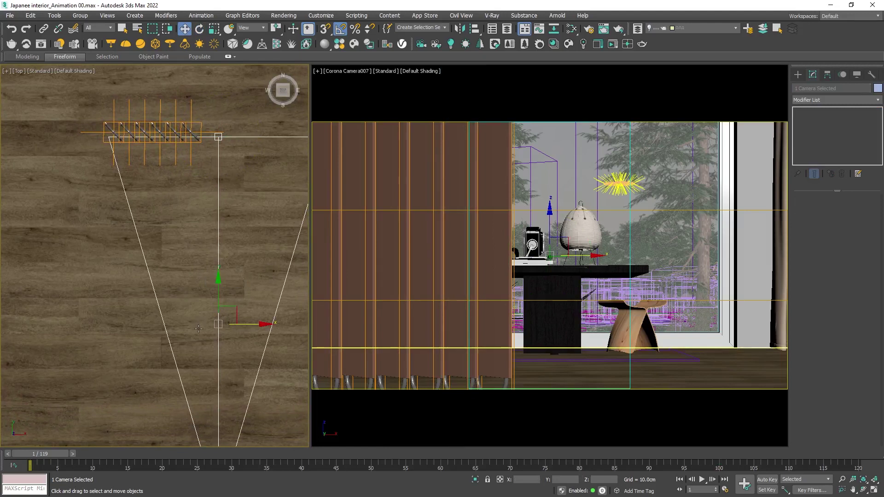
pyautogui.moveTo(198, 328); pyautogui.dragTo(199, 303, button='middle')
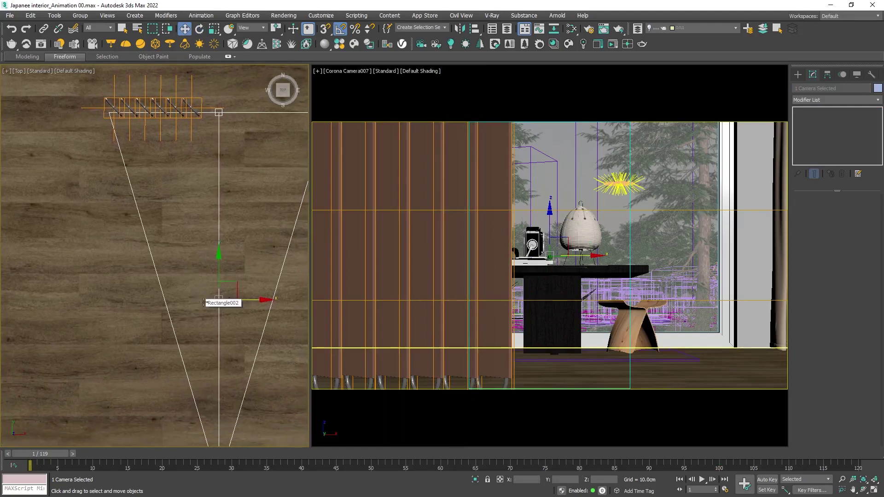
pyautogui.click(787, 487)
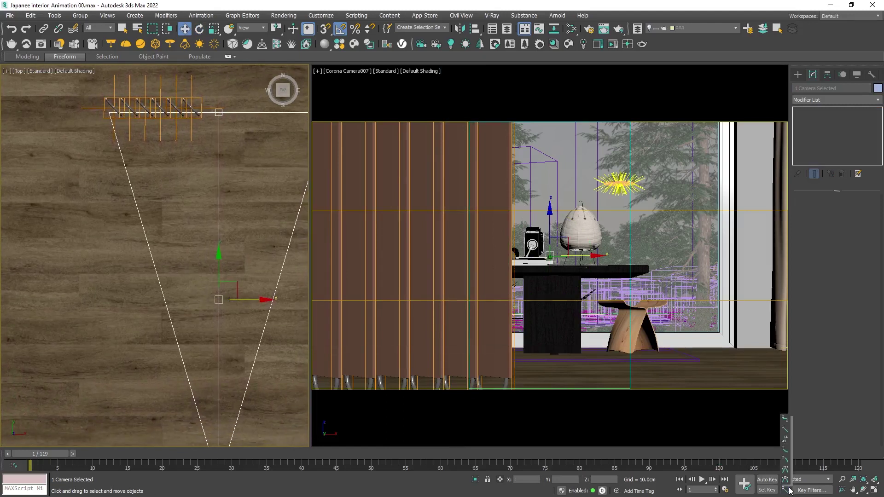
pyautogui.click(785, 482)
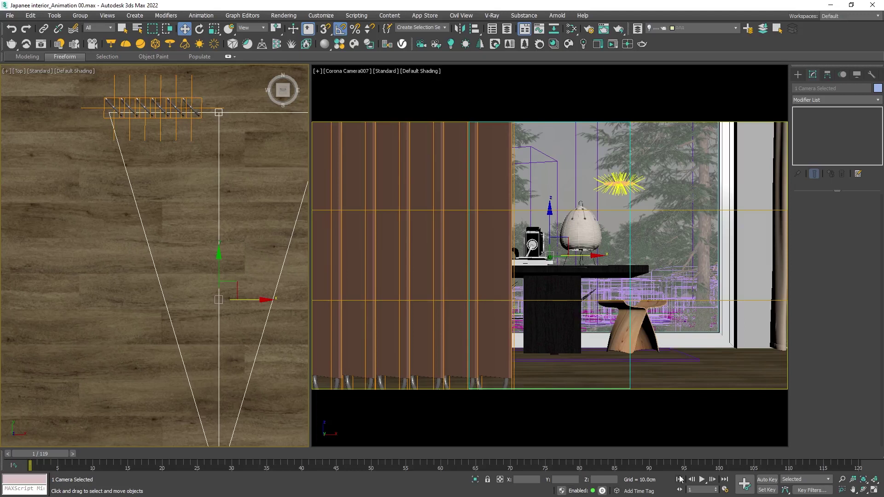
# - At frame 120 with Auto Key, shift the camera slightly along X, then turn Auto Key off
pyautogui.click(770, 480)
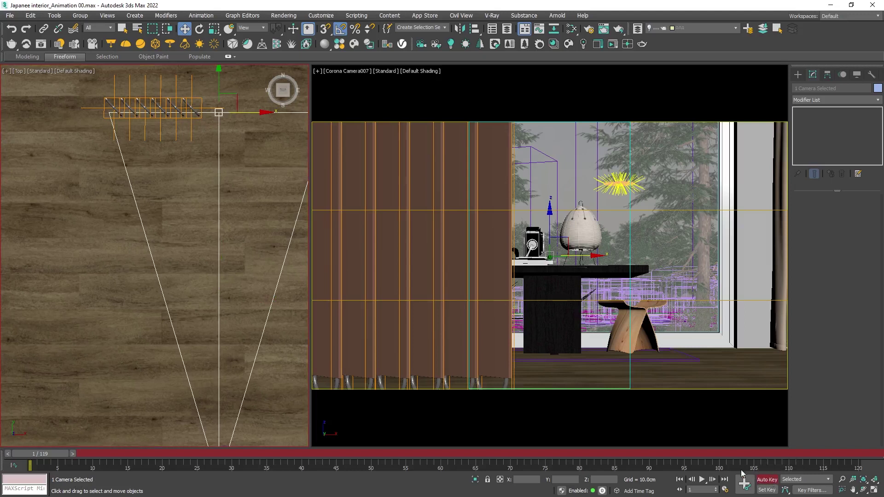
pyautogui.click(724, 480)
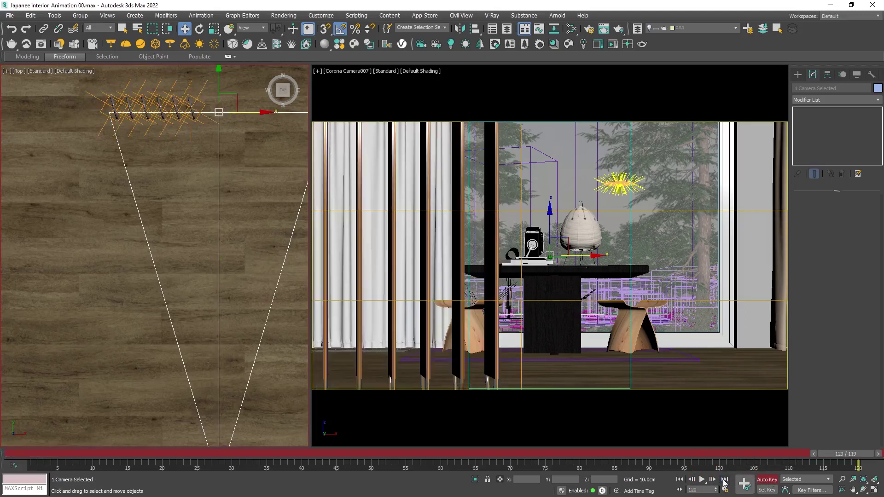
pyautogui.moveTo(232, 169); pyautogui.dragTo(201, 188, button='middle')
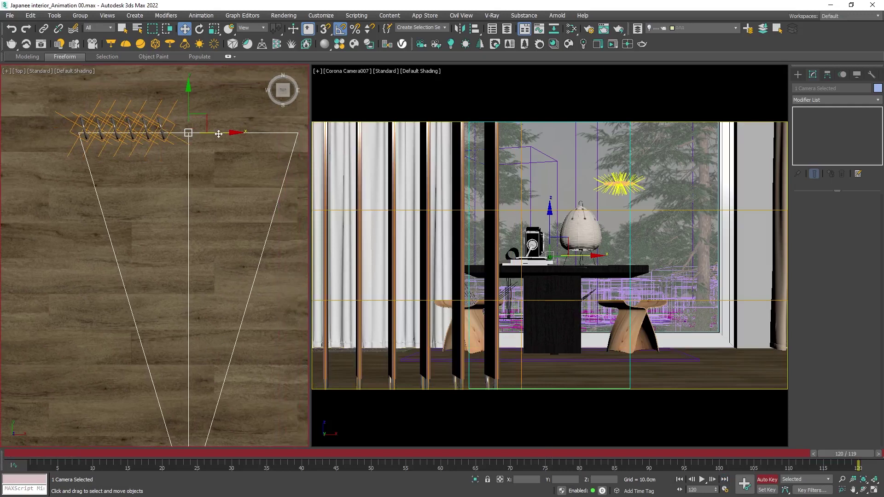
pyautogui.moveTo(219, 134); pyautogui.dragTo(236, 137)
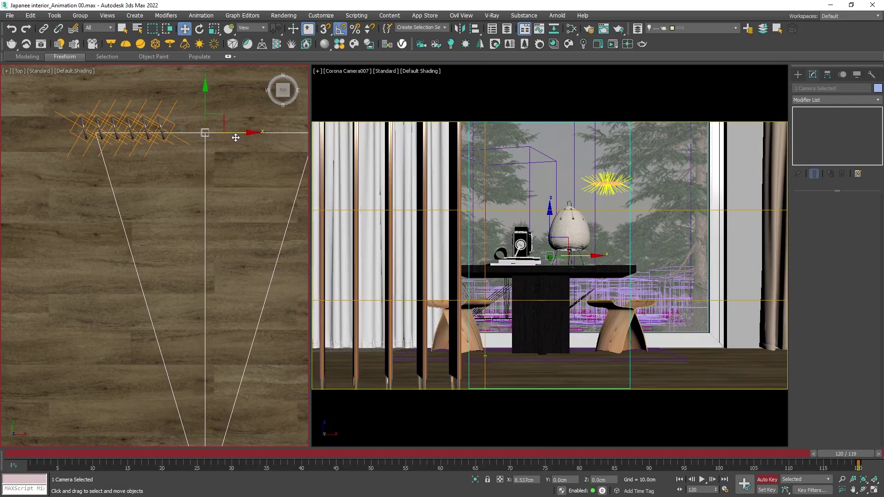
pyautogui.click(762, 479)
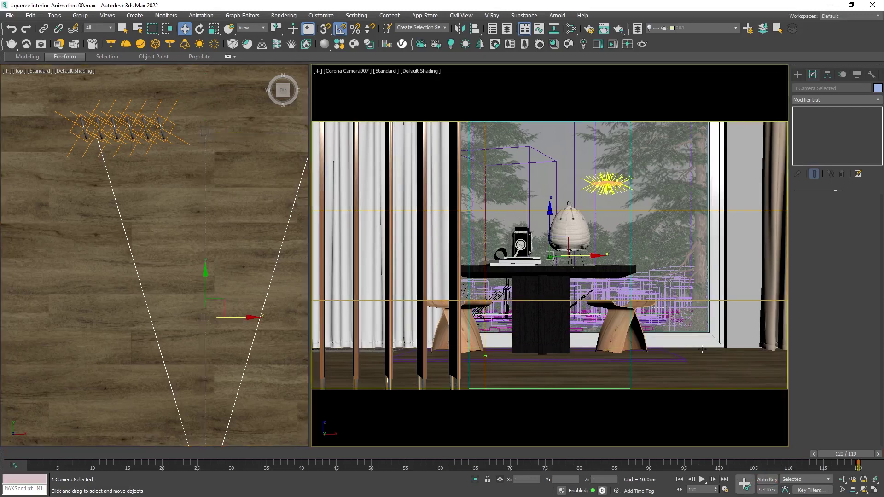
# - Play the camera animation and stop it at around frame 117
pyautogui.click(702, 480)
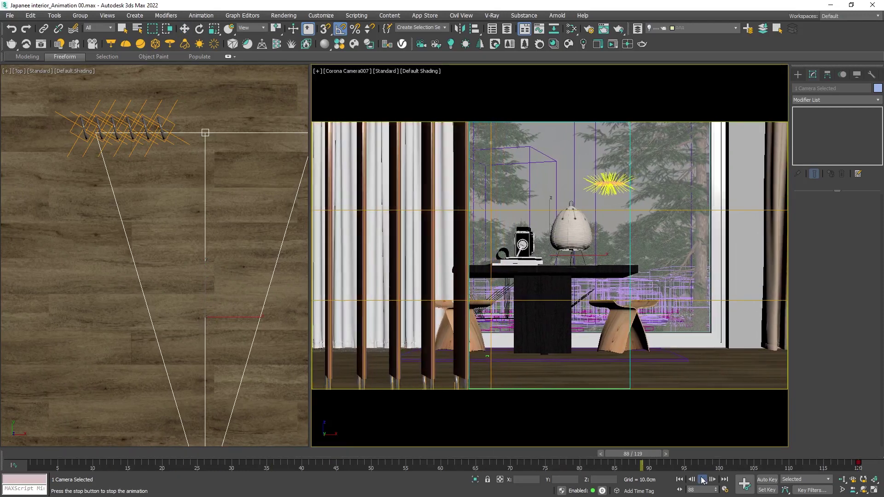
pyautogui.click(702, 480)
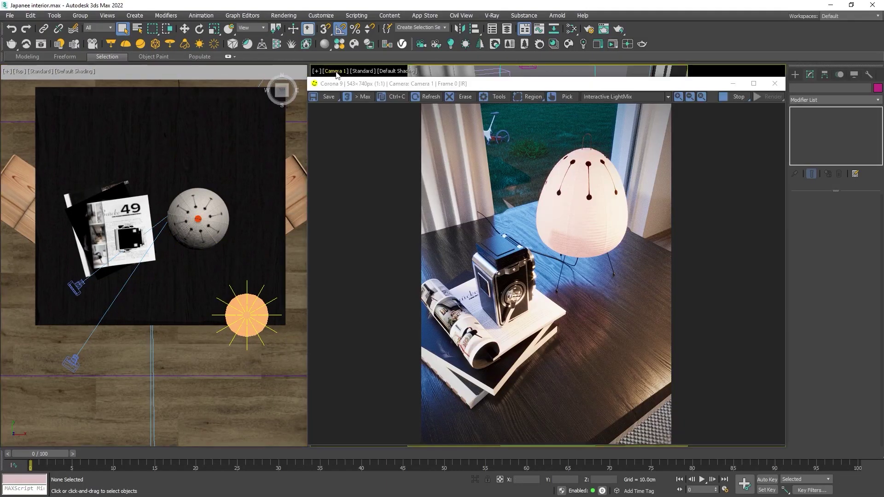
# - Return to the Corona Camera007 viewport and open its viewport label menu
pyautogui.click(336, 75)
pyautogui.click(354, 250)
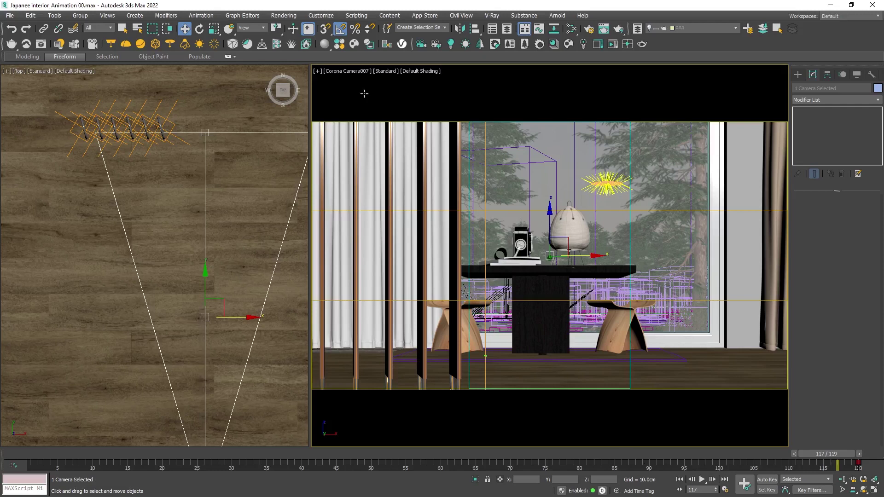
# - Select Corona Camera007 and enable DOF with an overridden focus distance
pyautogui.click(352, 71)
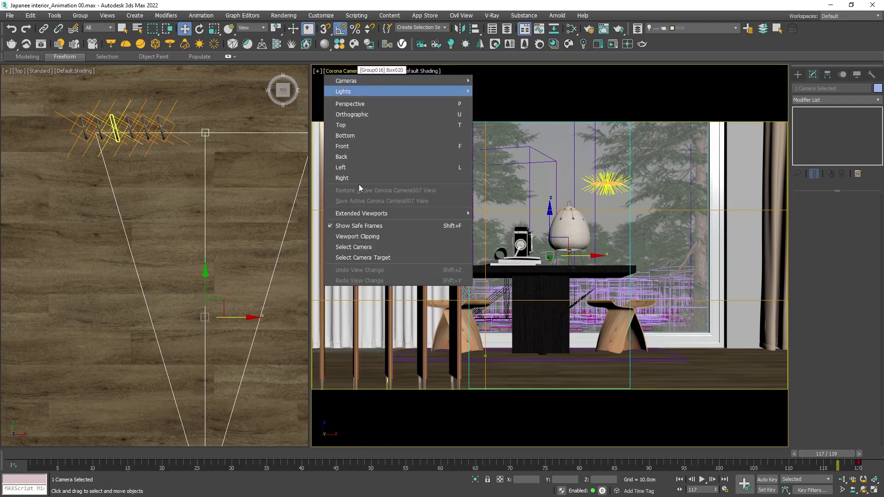
pyautogui.click(346, 248)
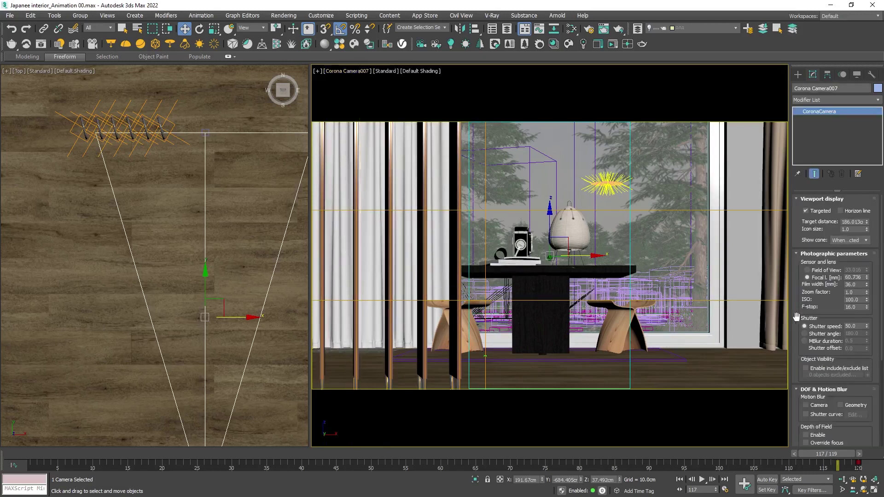
pyautogui.scroll(-3, 818, 303)
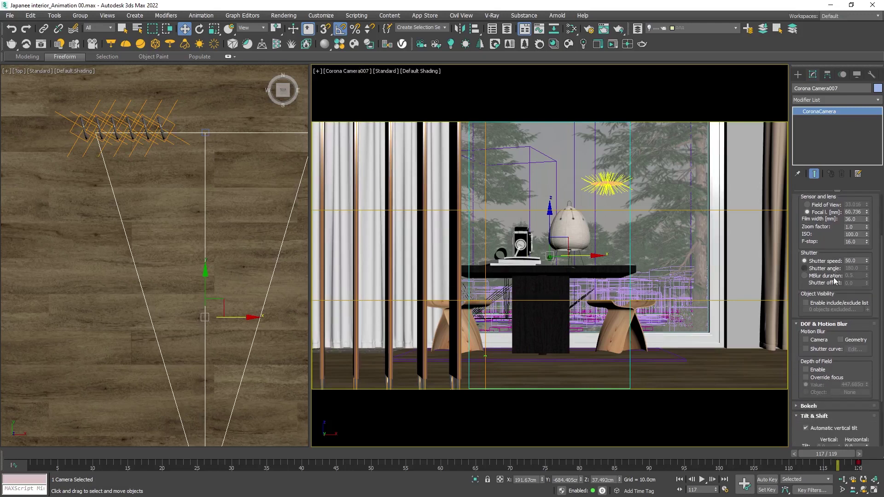
pyautogui.click(806, 370)
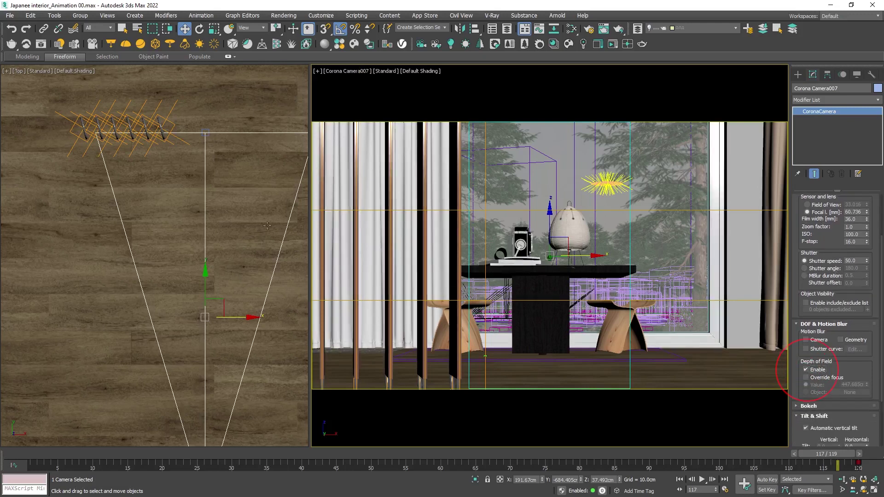
pyautogui.scroll(4, 174, 144)
pyautogui.scroll(-1, 173, 143)
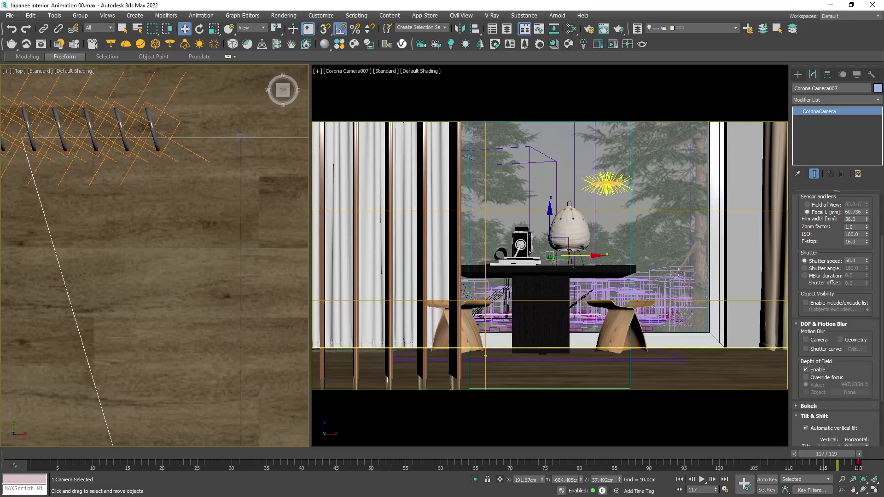
pyautogui.click(805, 377)
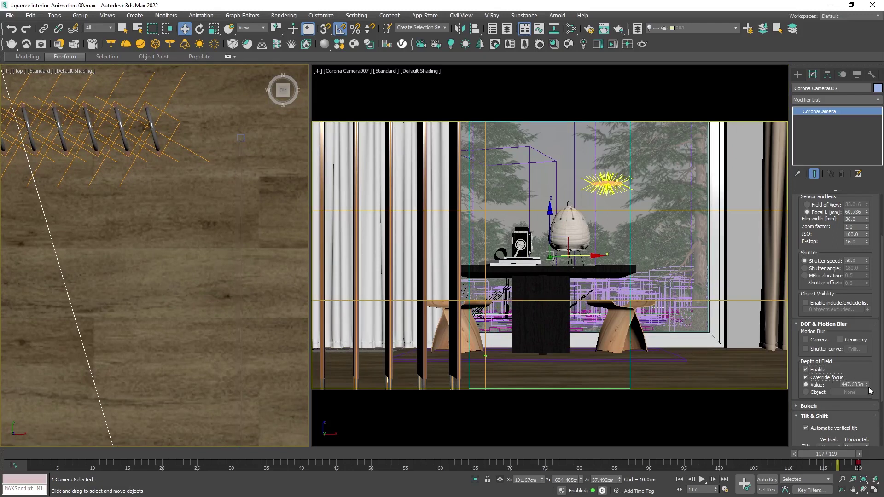
# - Adjust the focus distance to about 185.163 cm and set the F-stop to 2.0
pyautogui.moveTo(868, 395); pyautogui.dragTo(868, 386)
pyautogui.scroll(-5, 175, 318)
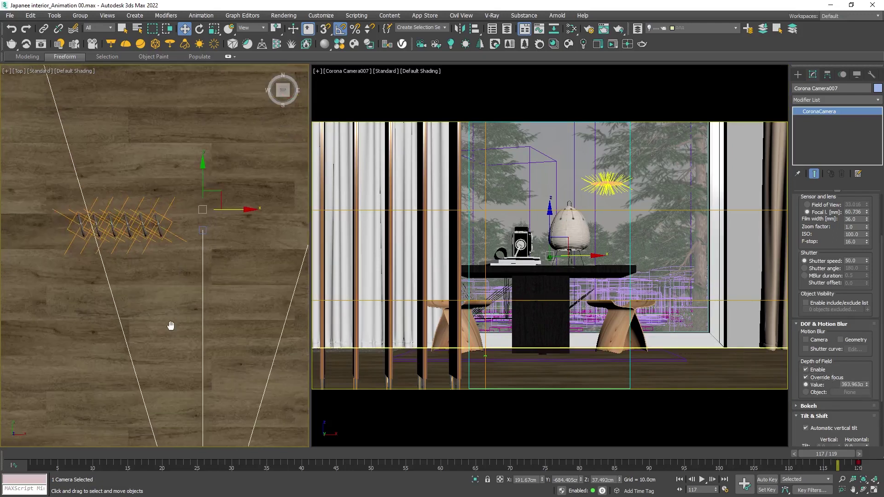
pyautogui.moveTo(868, 387); pyautogui.dragTo(866, 415)
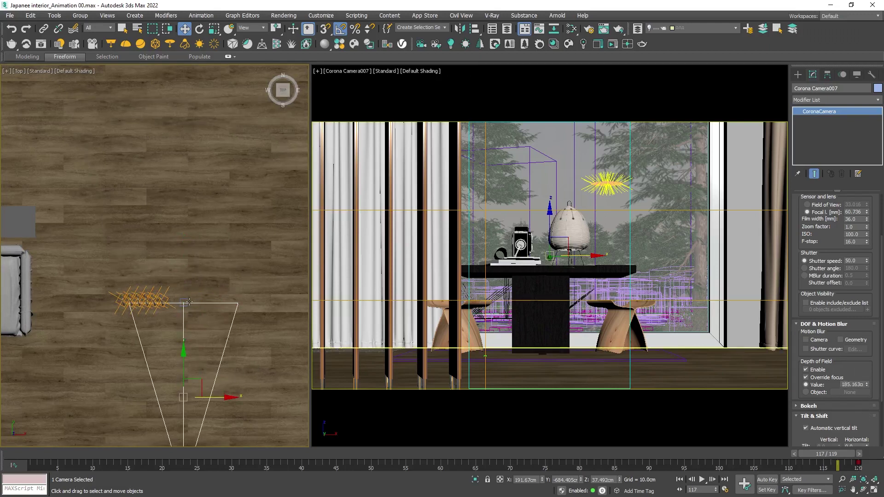
pyautogui.scroll(2, 859, 247)
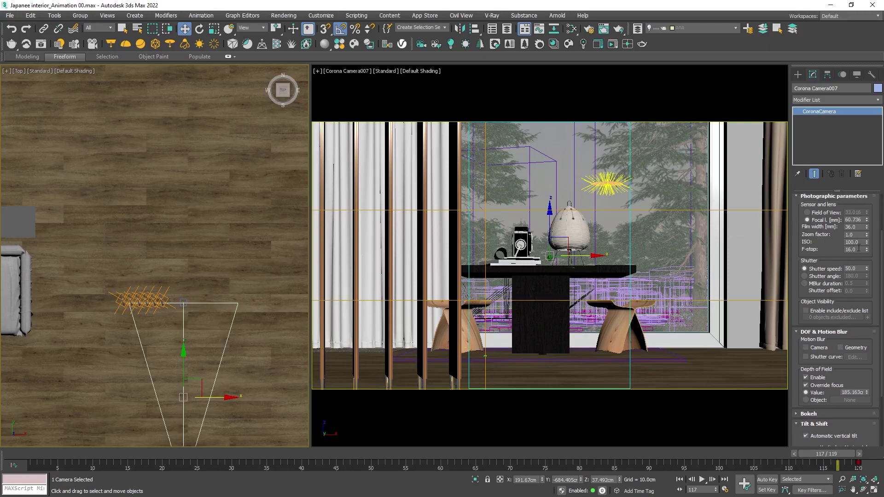
pyautogui.moveTo(858, 248); pyautogui.dragTo(842, 249)
pyautogui.write('2')
pyautogui.press('Return')
pyautogui.click(598, 44)
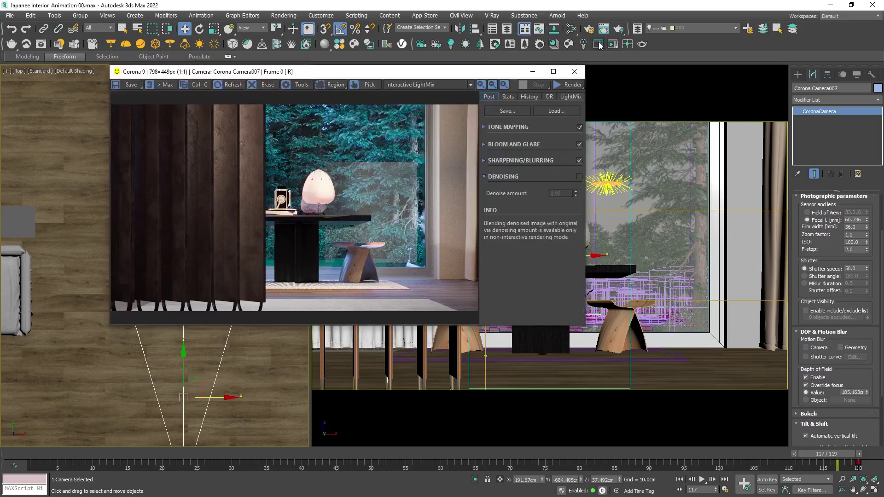
pyautogui.click(613, 45)
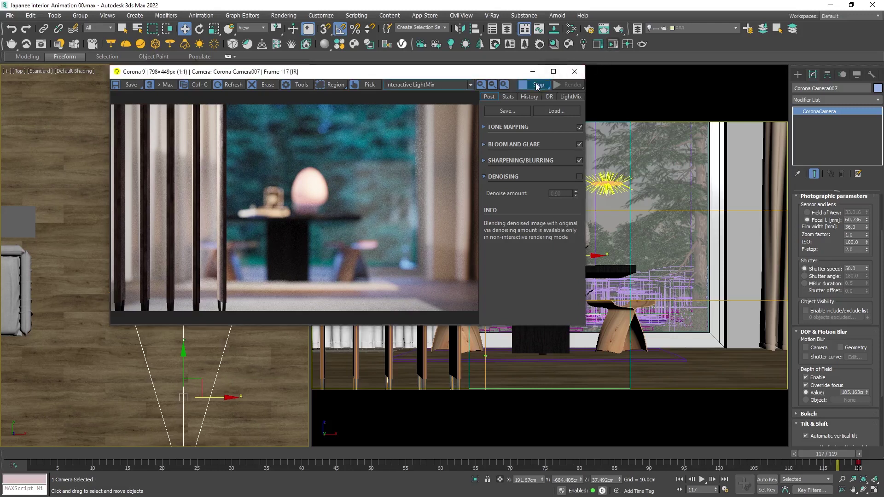
pyautogui.click(574, 72)
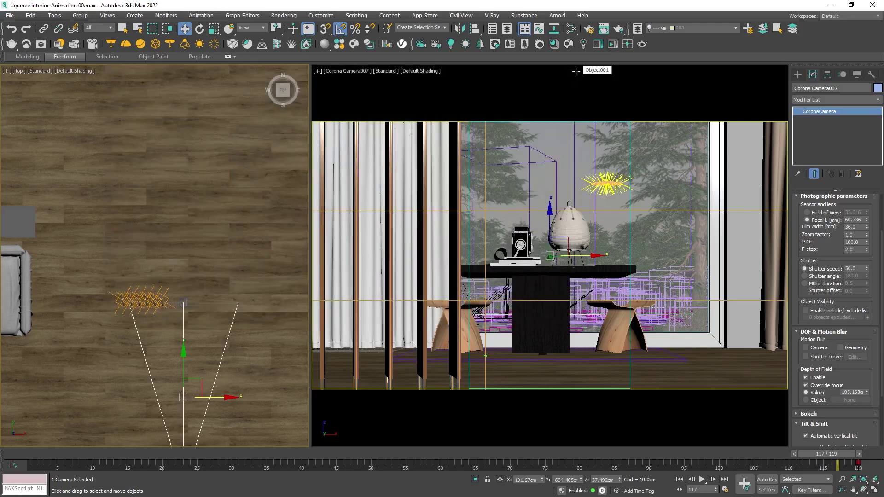
# - With Auto Key on, move to frame 64 and raise the DOF focus distance to about 587 cm
pyautogui.moveTo(90, 454); pyautogui.dragTo(104, 454)
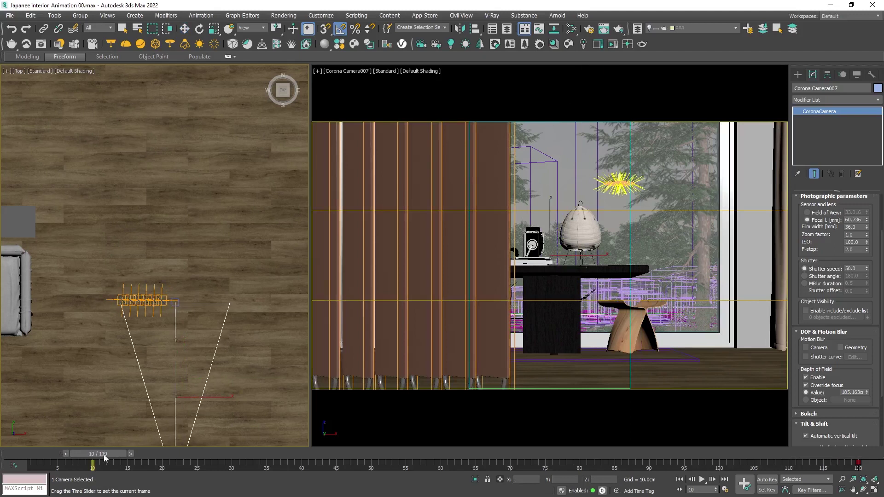
pyautogui.press('w')
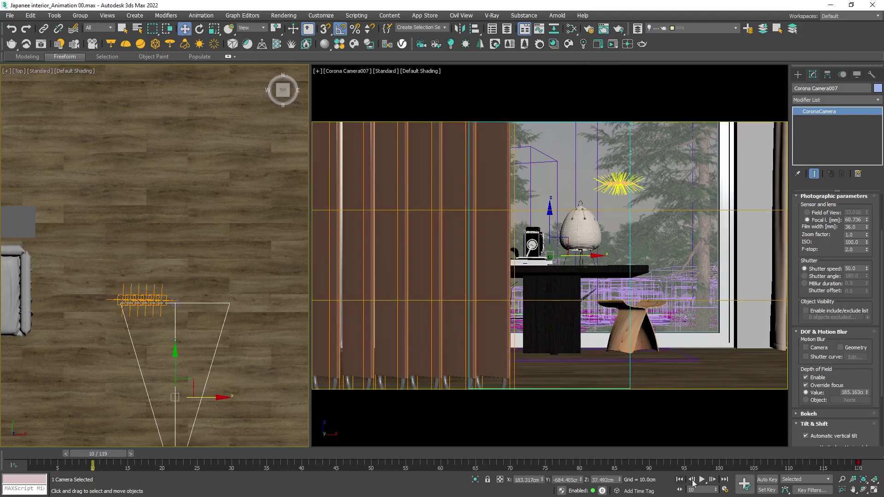
pyautogui.click(766, 479)
pyautogui.scroll(8, 188, 313)
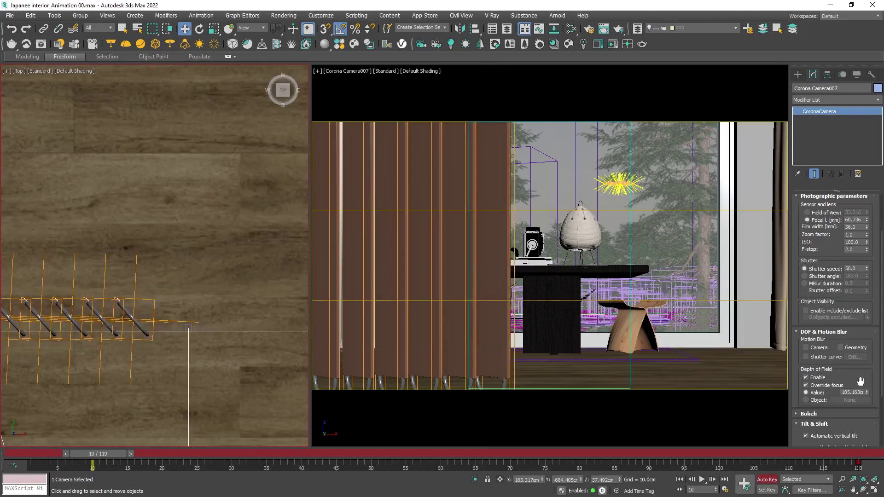
pyautogui.doubleClick(854, 392)
pyautogui.moveTo(107, 454)
pyautogui.mouseDown()
pyautogui.moveTo(38, 451)
pyautogui.moveTo(232, 452)
pyautogui.moveTo(106, 450)
pyautogui.mouseUp()
pyautogui.moveTo(214, 449); pyautogui.dragTo(472, 449)
pyautogui.press('w')
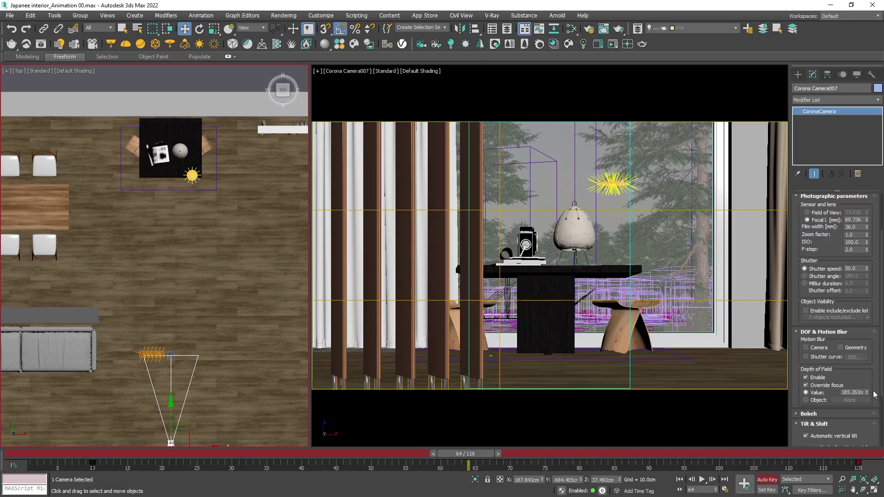
pyautogui.moveTo(868, 392); pyautogui.dragTo(866, 289)
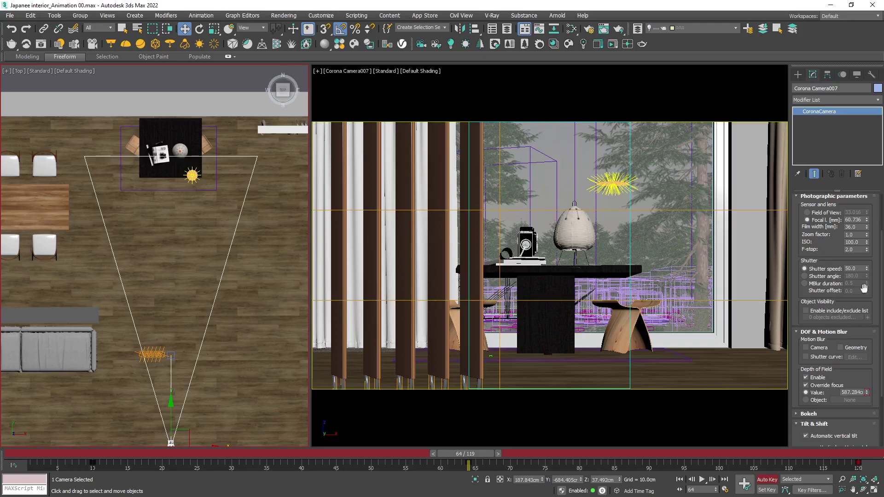
# - Turn off Auto Key and scrub from frame 1 to 120 to check the focus holds near 587.284 cm
pyautogui.click(768, 479)
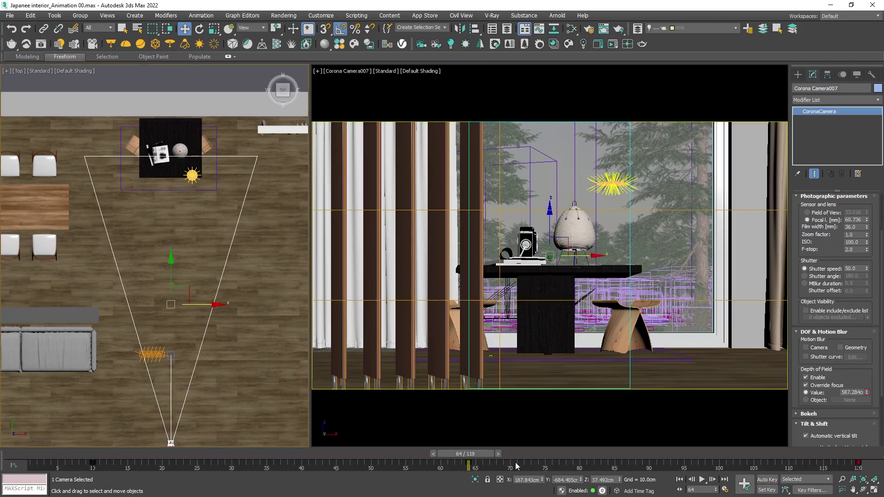
pyautogui.moveTo(469, 455); pyautogui.dragTo(733, 458)
pyautogui.moveTo(792, 475); pyautogui.dragTo(857, 470)
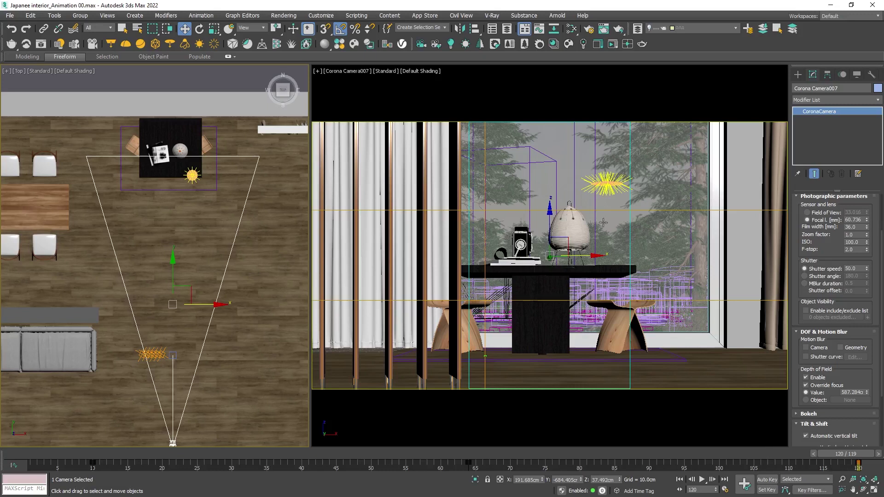
# - In Render Setup, render the Active Time Segment (frames 1–120) at 1920×1080 and save output to a file
pyautogui.click(589, 32)
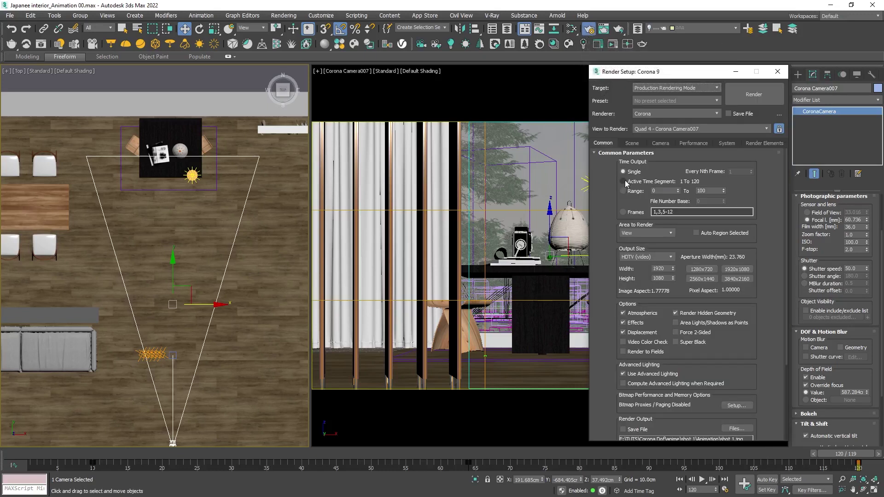
pyautogui.click(625, 181)
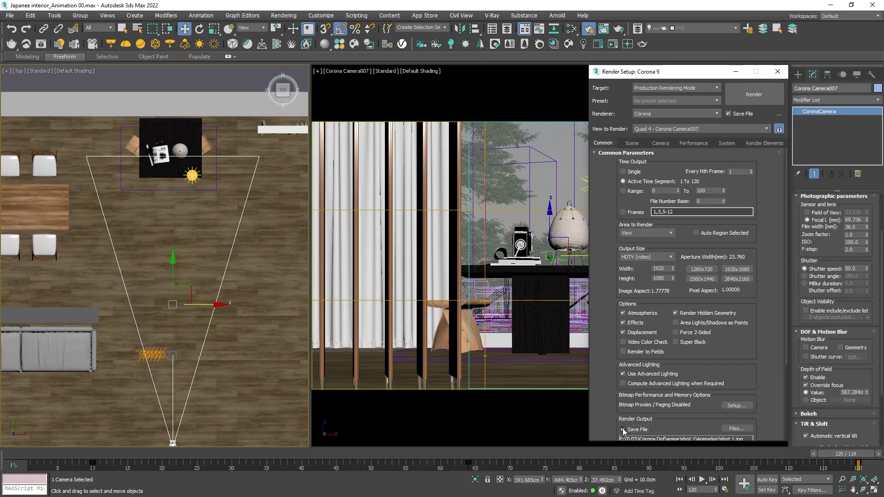
pyautogui.click(736, 428)
pyautogui.click(565, 249)
pyautogui.click(636, 144)
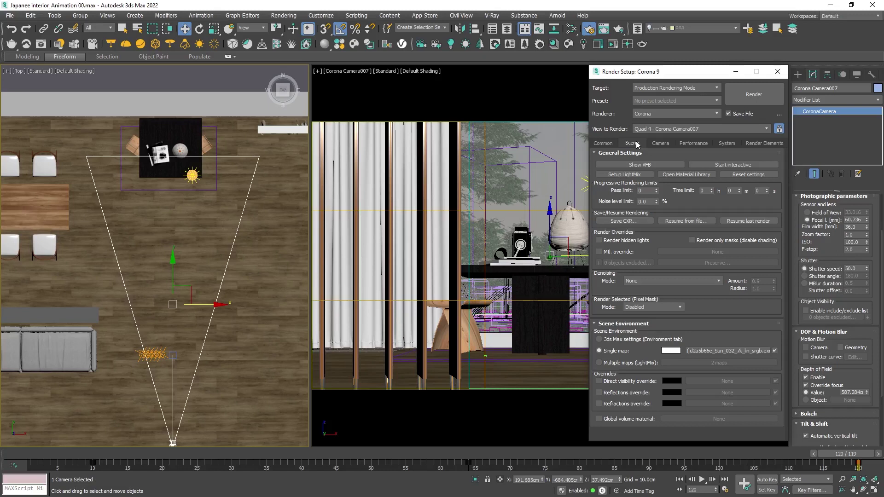
# - Clear the render time limit and set the noise level limit to 3.0
pyautogui.click(729, 191)
pyautogui.press('BackSpace')
pyautogui.doubleClick(646, 202)
pyautogui.write('2')
pyautogui.press('BackSpace')
pyautogui.write('5')
pyautogui.press('Return')
pyautogui.doubleClick(646, 201)
pyautogui.write('3')
pyautogui.press('Return')
# - Set the Denoising Mode to Corona High Quality
pyautogui.doubleClick(648, 202)
pyautogui.click(657, 281)
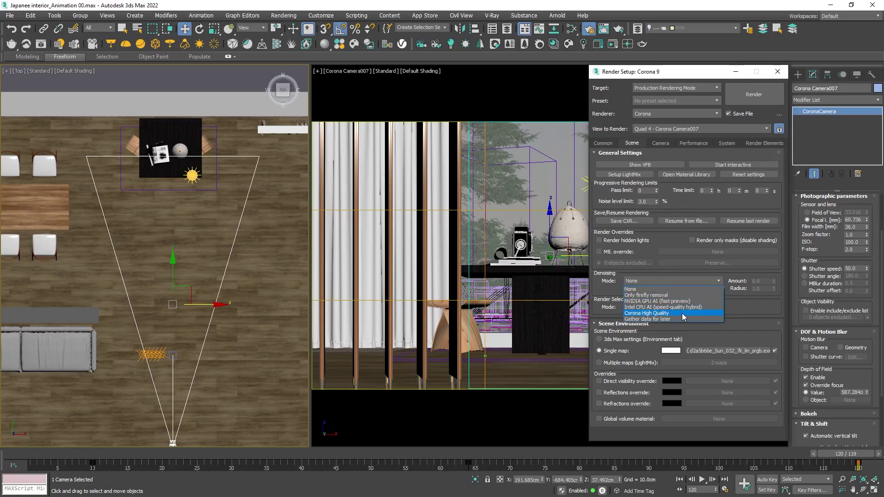
pyautogui.click(658, 313)
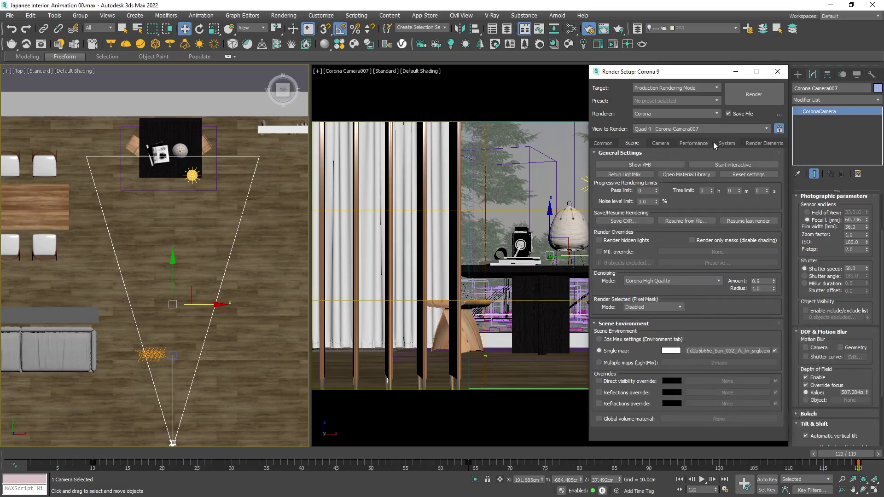
# - Use the UHD Cache Animation (flicker-free) preset calculated from scratch, and render the 120 frames
pyautogui.click(689, 143)
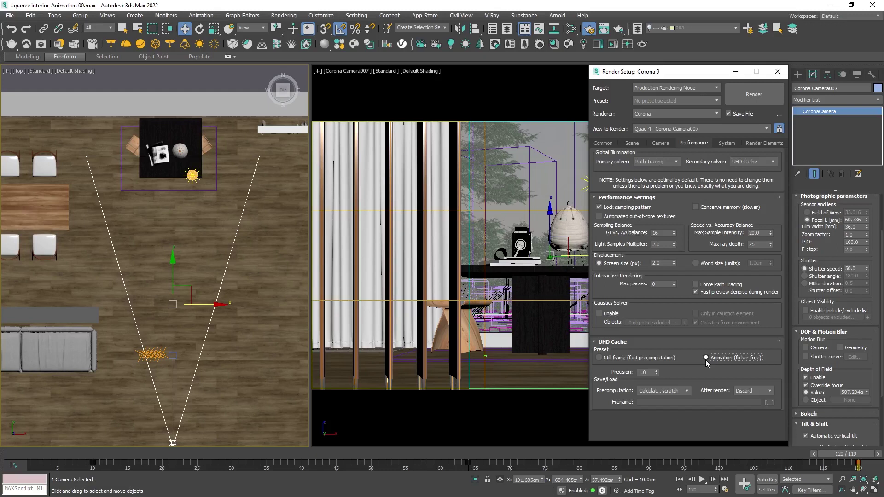
pyautogui.click(679, 391)
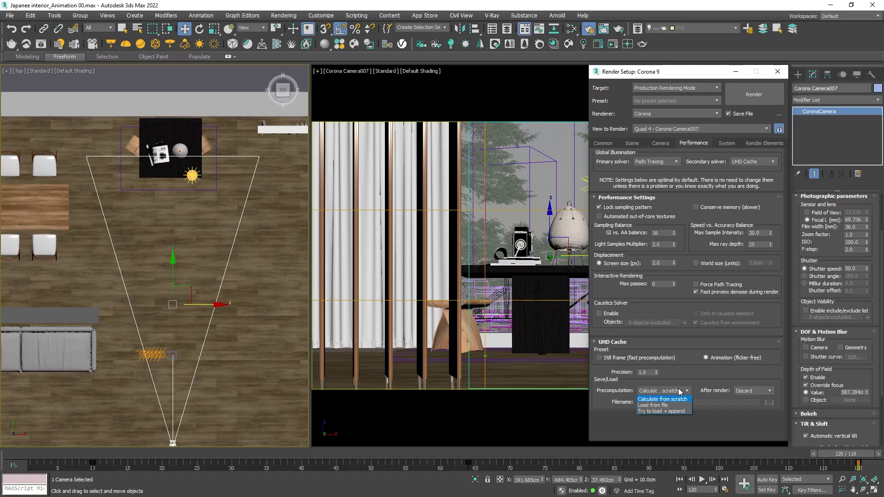
pyautogui.click(679, 391)
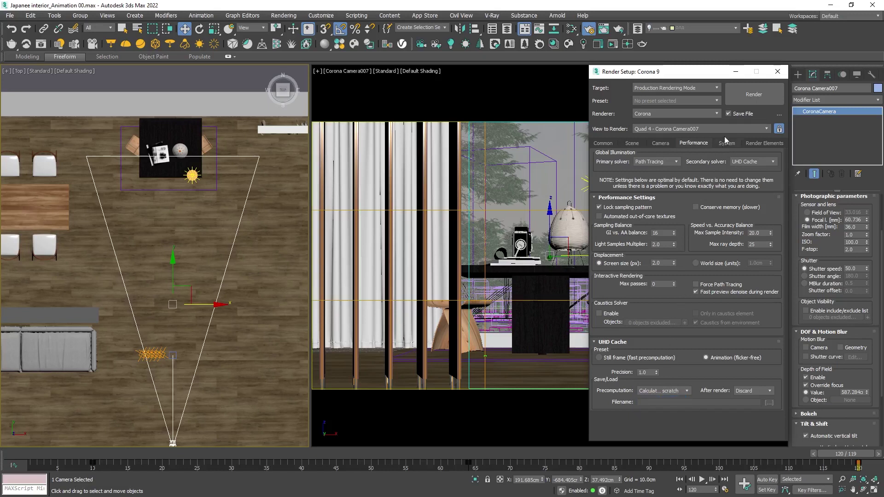
pyautogui.click(738, 94)
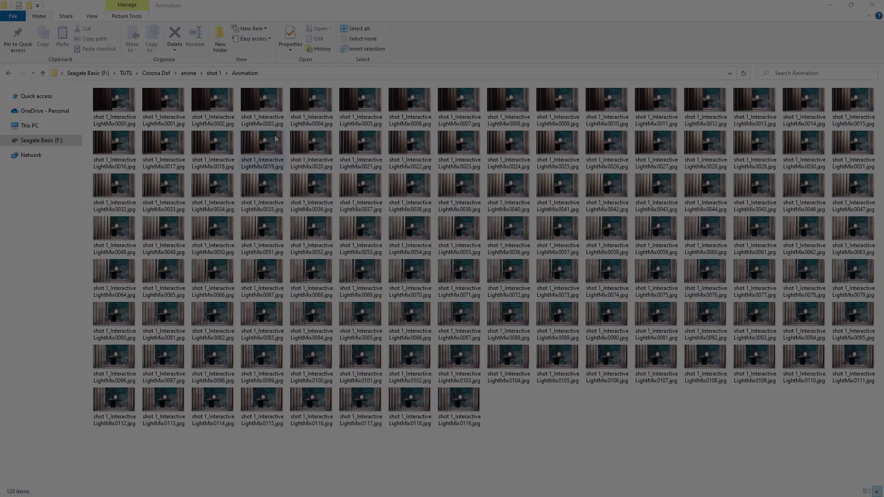
# - Select LightMix0000.jpg, the first rendered frame in the shot 1\Animation folder
pyautogui.click(113, 105)
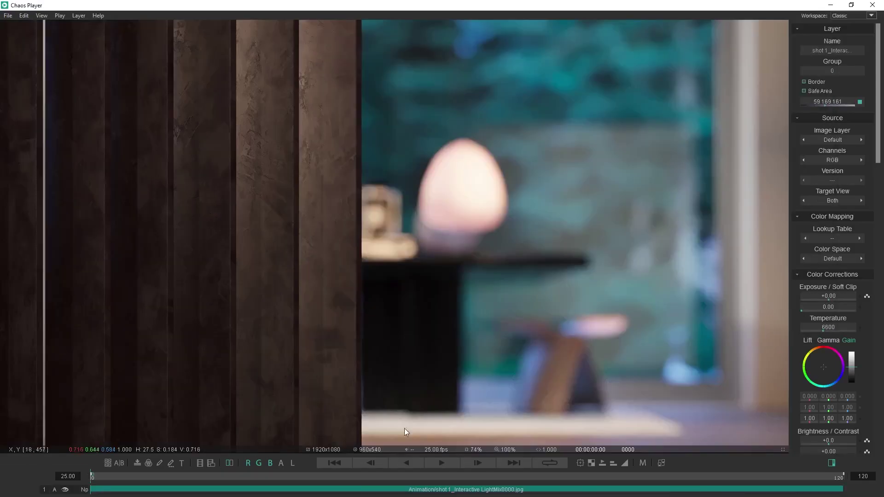
# - Play back the LightMix frame sequence loaded in Chaos Player
pyautogui.click(441, 463)
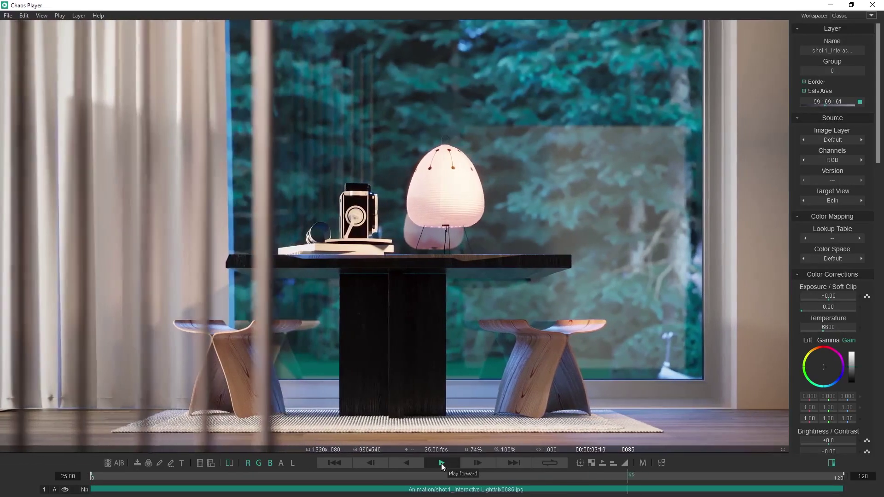
pyautogui.scroll(-6, 794, 341)
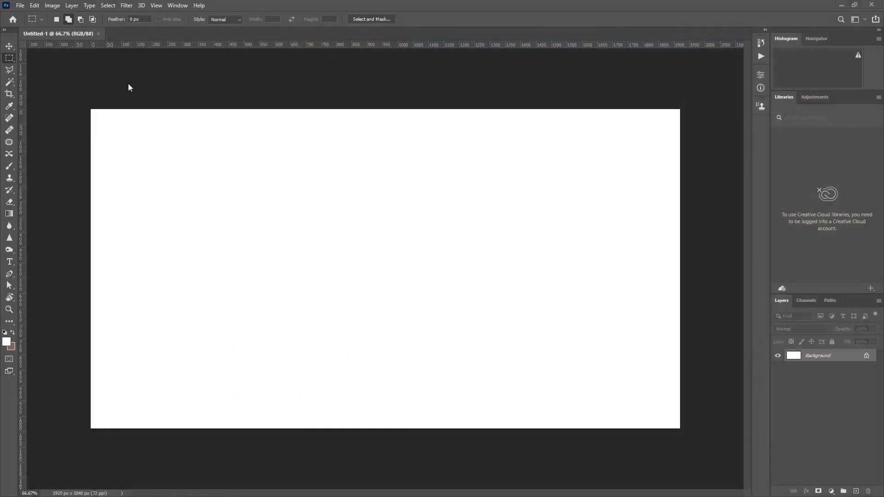
# - Show the Timeline panel and open the LightMix JPGs as an image sequence
pyautogui.click(175, 5)
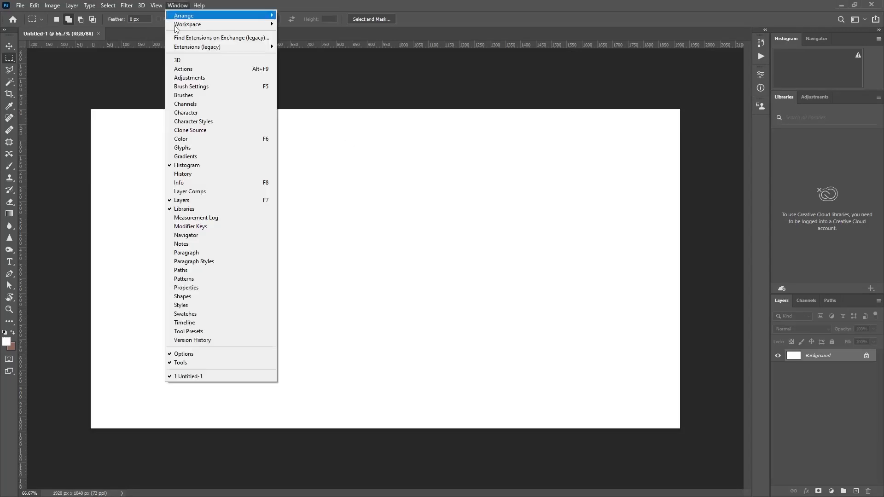
pyautogui.click(211, 325)
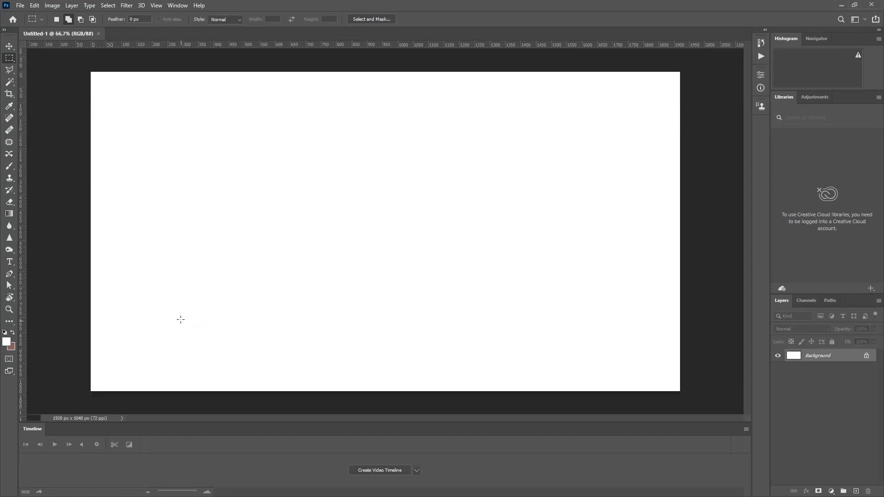
pyautogui.click(20, 6)
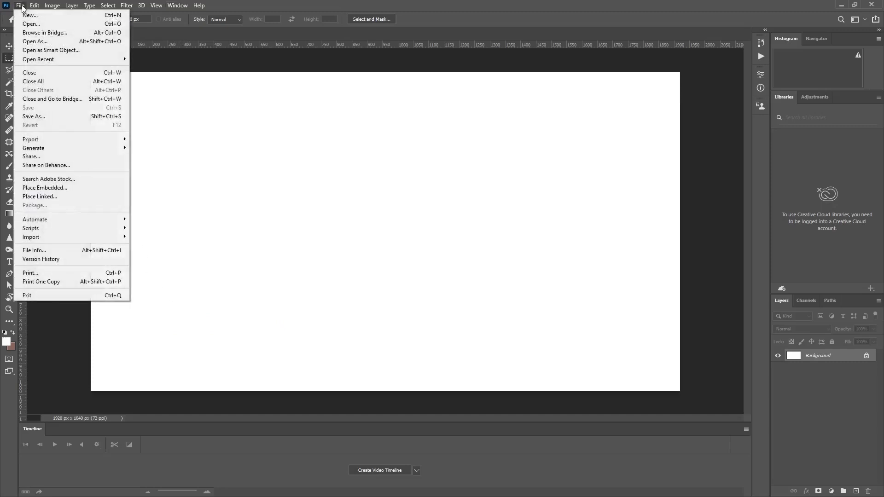
pyautogui.click(26, 21)
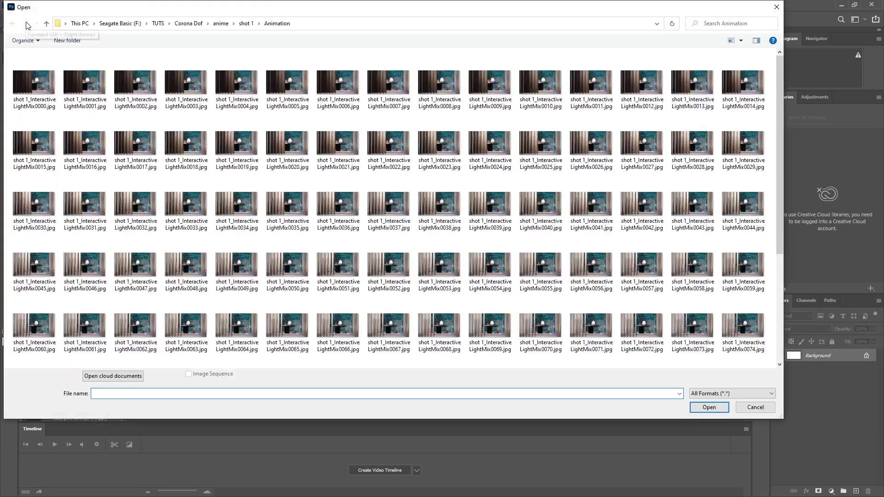
pyautogui.click(36, 88)
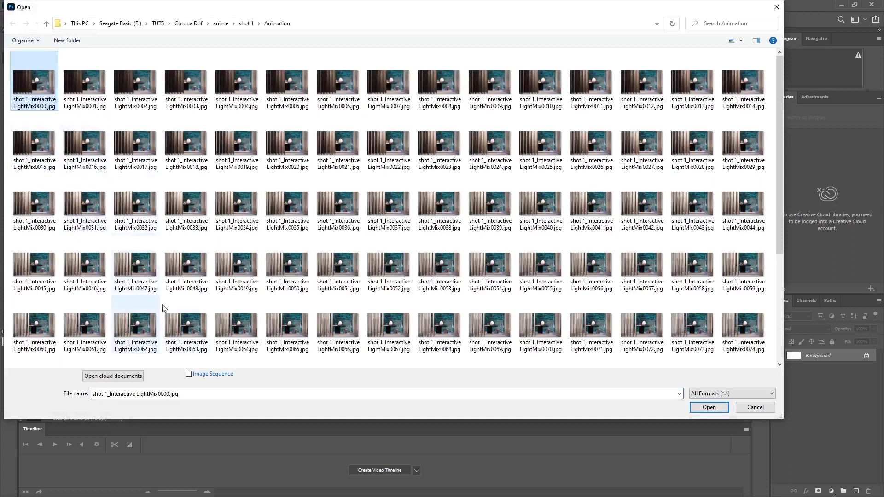
pyautogui.click(188, 374)
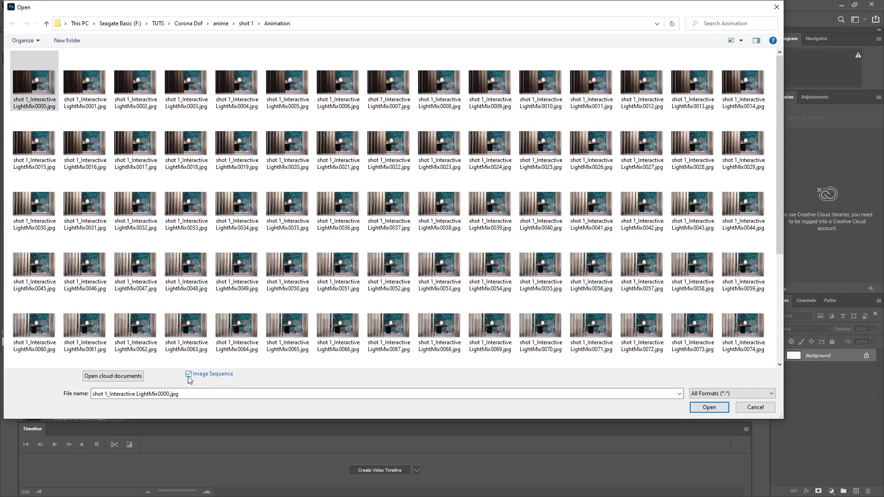
pyautogui.click(696, 411)
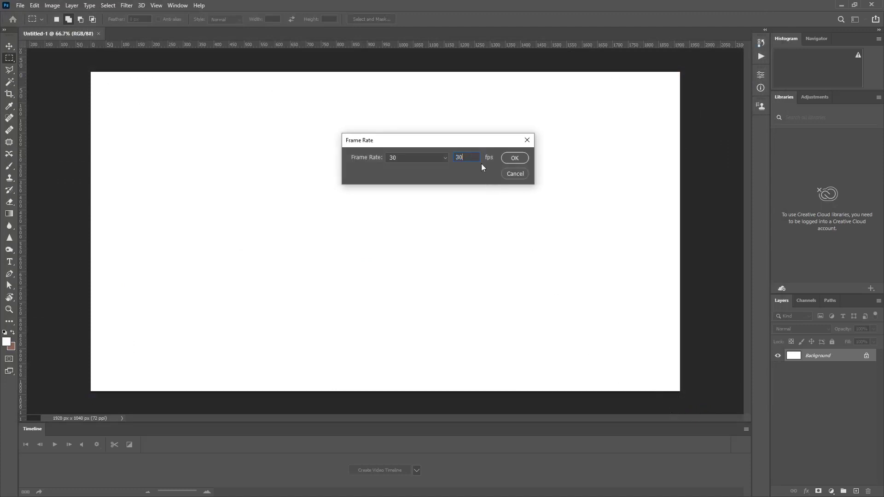
# - Accept 30 fps for the clip and preview its playback on the timeline
pyautogui.click(514, 158)
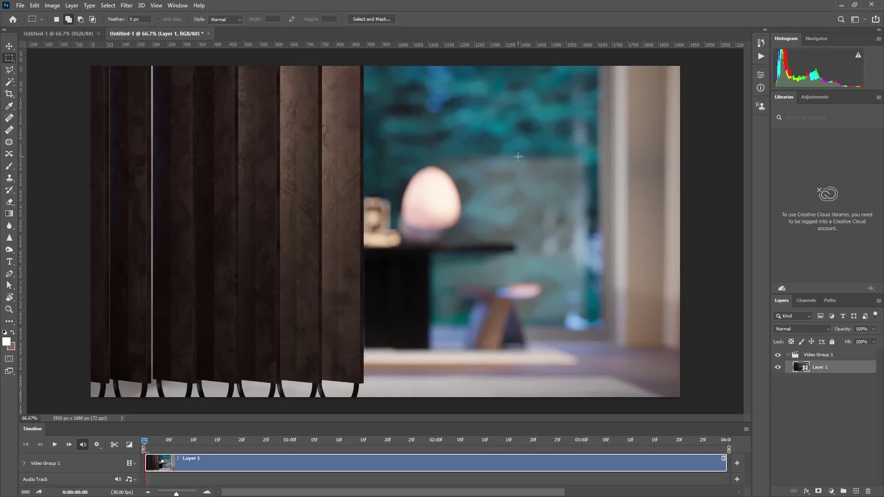
pyautogui.press('space')
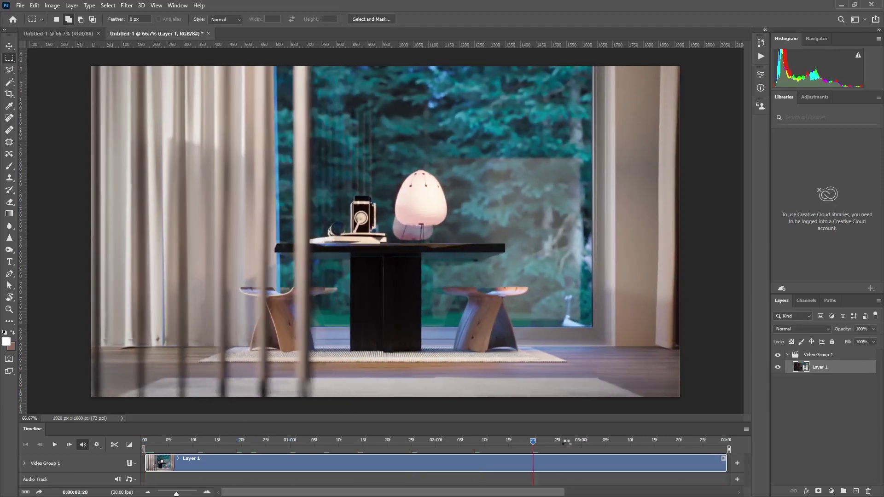
pyautogui.click(260, 441)
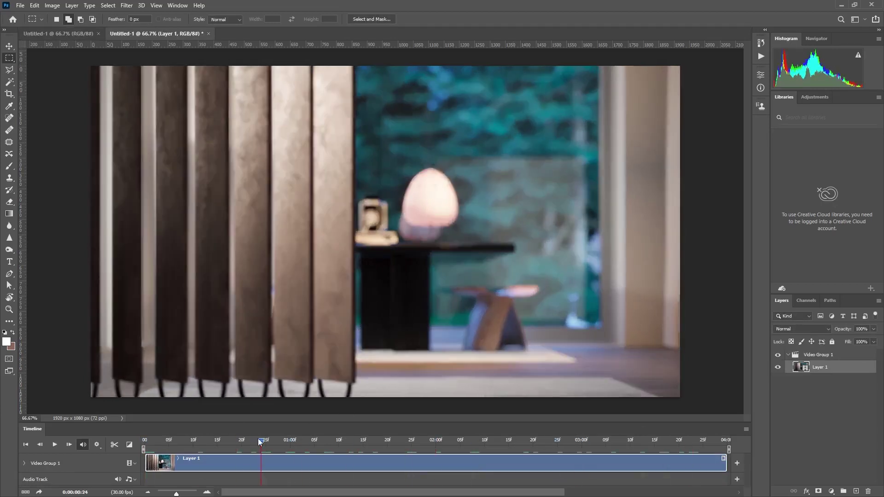
pyautogui.click(56, 446)
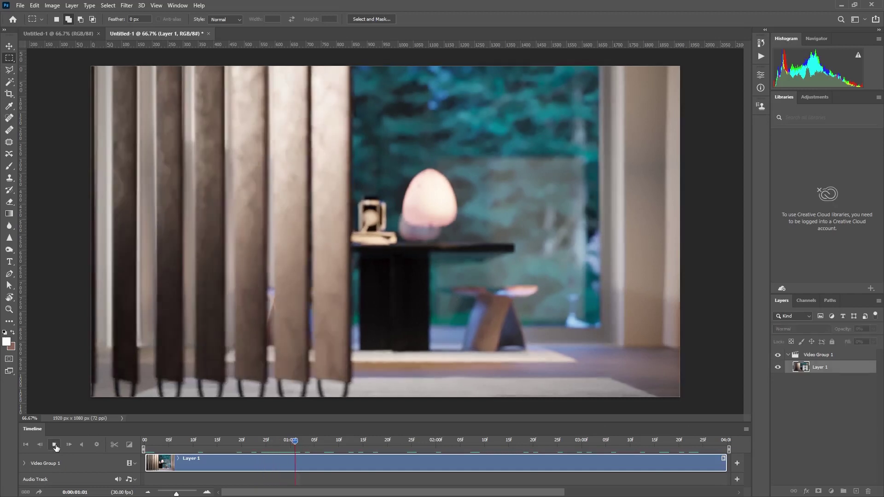
pyautogui.click(55, 445)
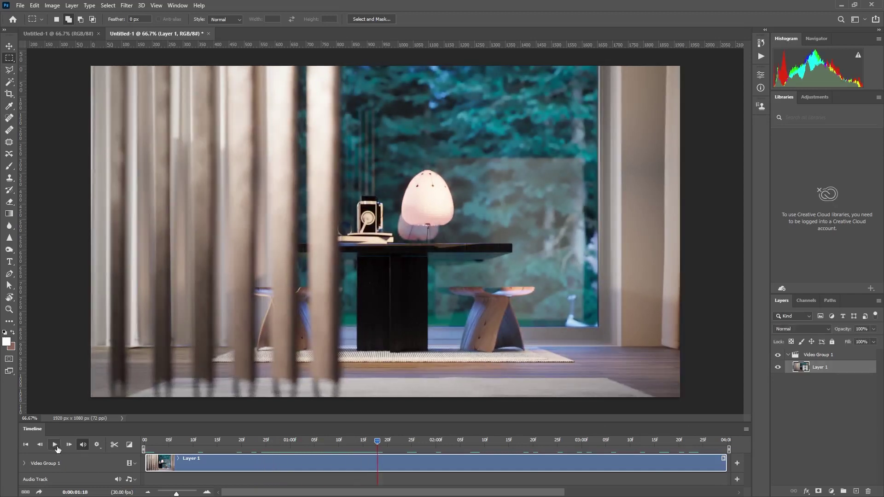
# - Add a Levels 1 adjustment layer above the video, leaving the black point at 0
pyautogui.click(71, 9)
pyautogui.moveTo(138, 127)
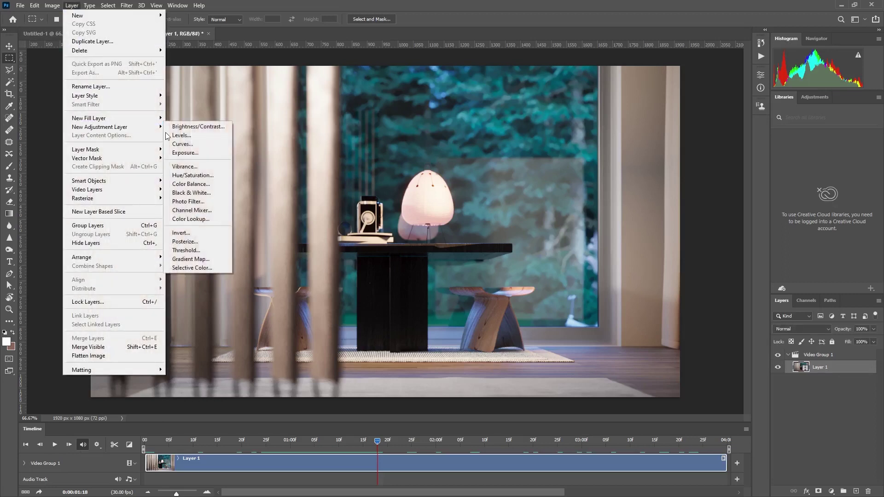
pyautogui.click(198, 136)
pyautogui.click(847, 172)
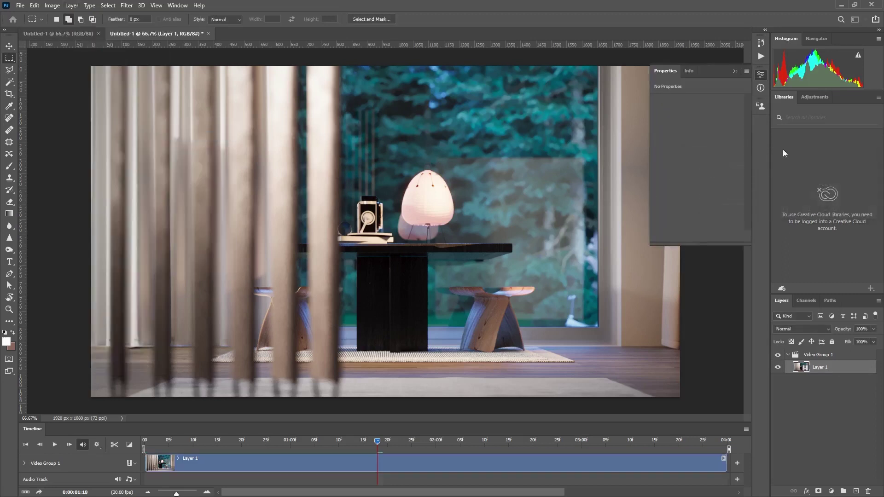
pyautogui.moveTo(670, 169); pyautogui.dragTo(546, 175)
# - Render the clip as an H.264 High Quality MP4 at 1920×1080, all frames 0–119
pyautogui.click(19, 6)
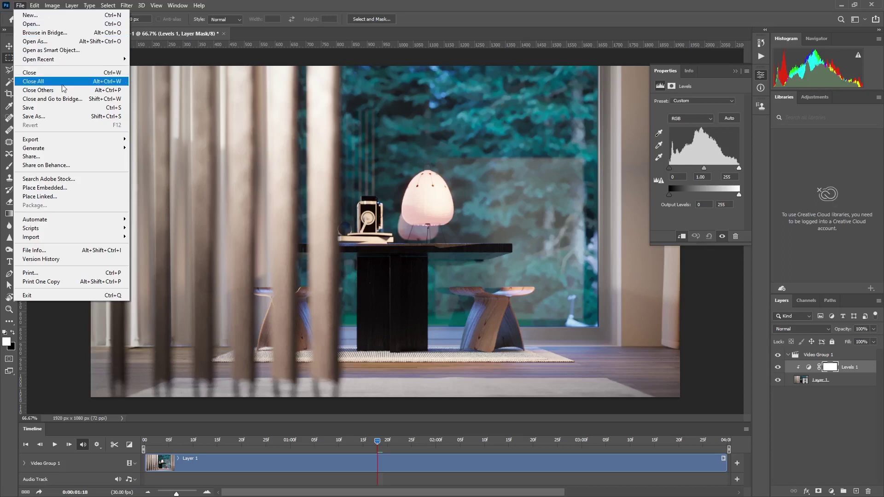
pyautogui.moveTo(77, 139)
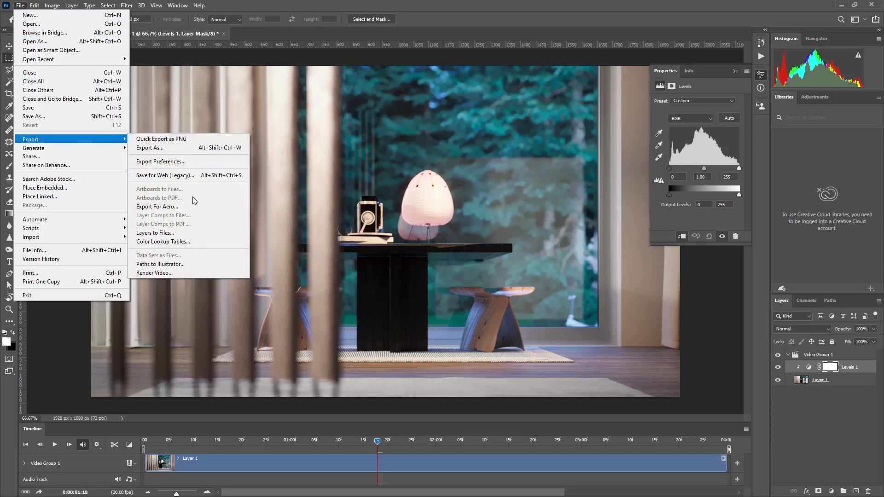
pyautogui.click(187, 273)
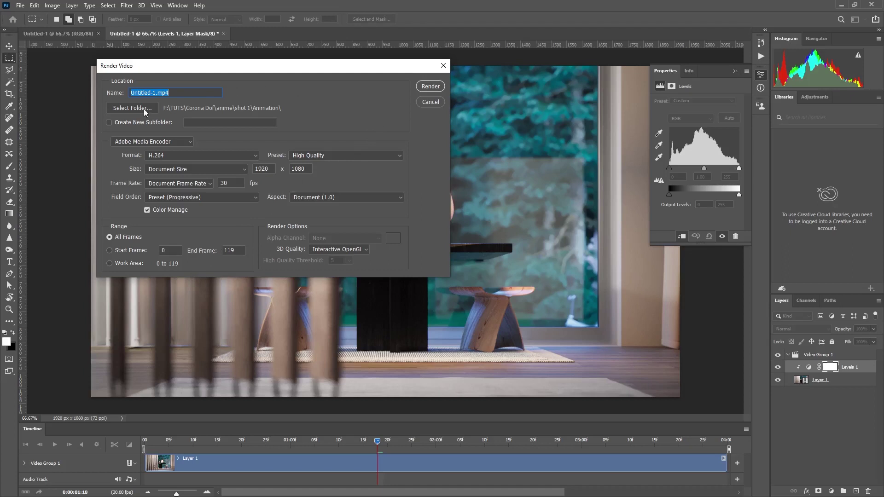
pyautogui.click(431, 86)
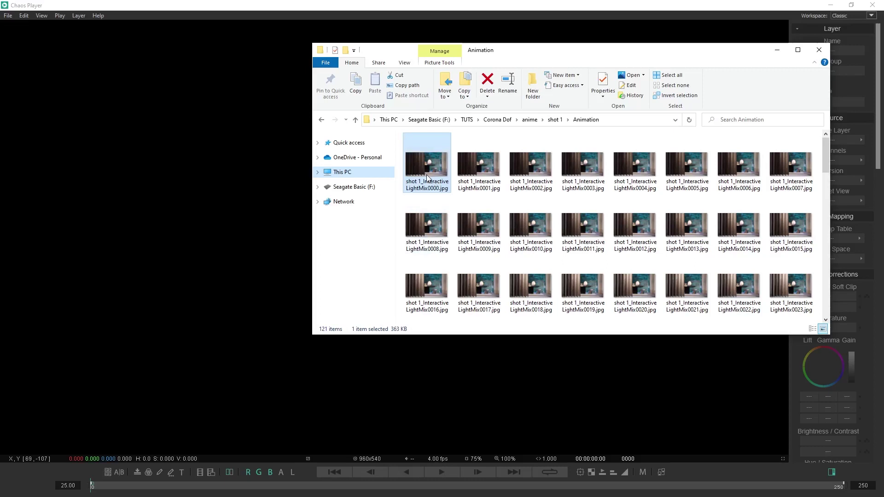
# - Load the LightMix frame sequence into Chaos Player and play it
pyautogui.moveTo(427, 177); pyautogui.dragTo(210, 217)
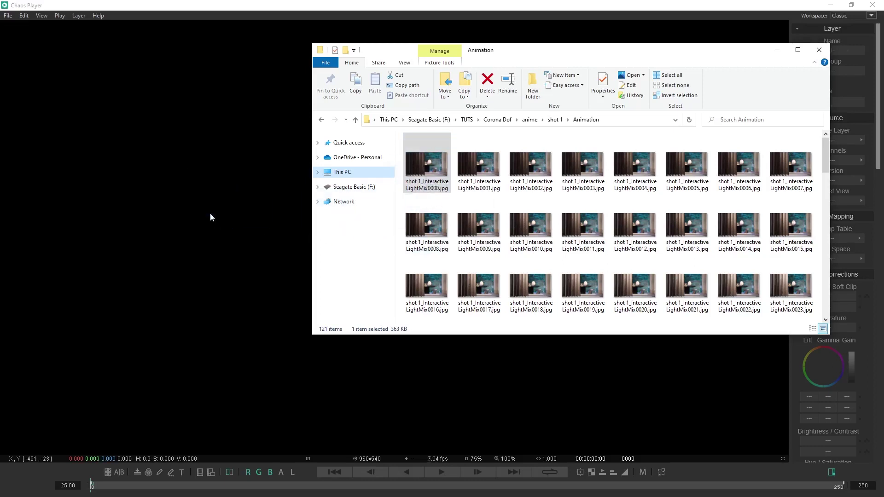
pyautogui.click(213, 215)
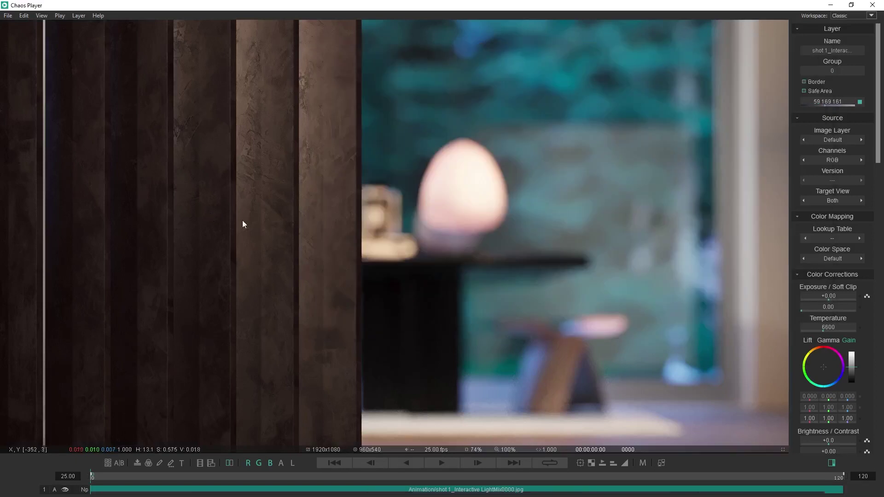
pyautogui.click(441, 463)
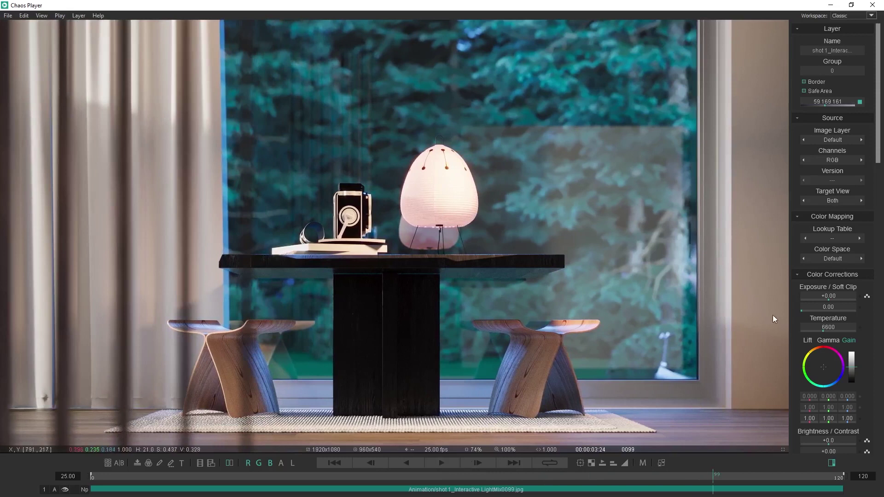
# - Raise the Brightness / Contrast contrast to +0.18
pyautogui.moveTo(792, 343); pyautogui.dragTo(796, 165)
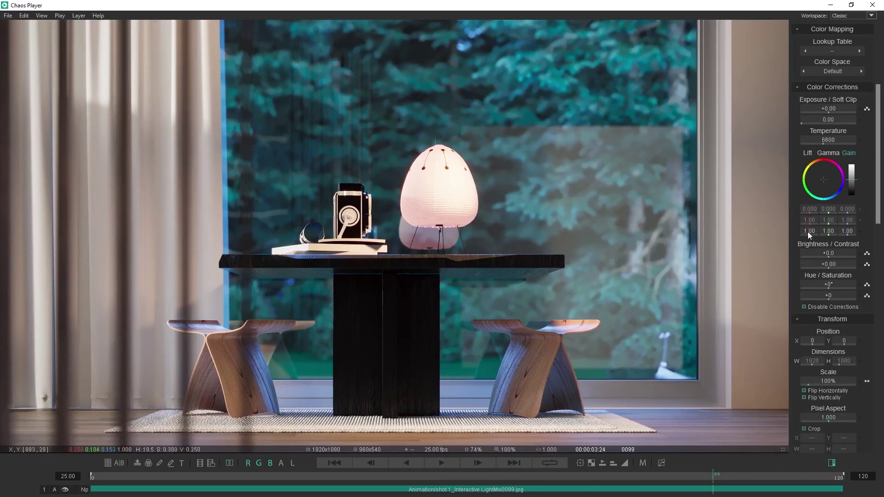
pyautogui.moveTo(820, 263); pyautogui.dragTo(836, 263)
pyautogui.press('Right')
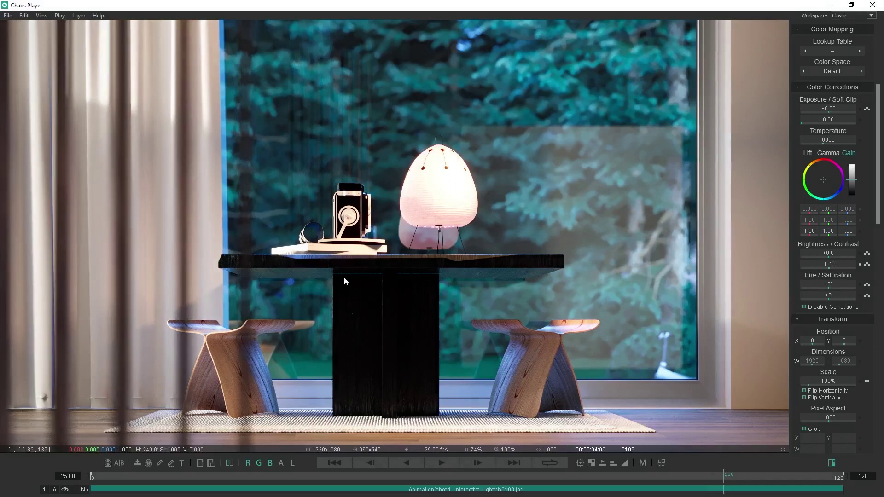
# - Export the layer sequence from Chaos Player as the MP4 movie Animation.mp4 at quality 90
pyautogui.click(8, 17)
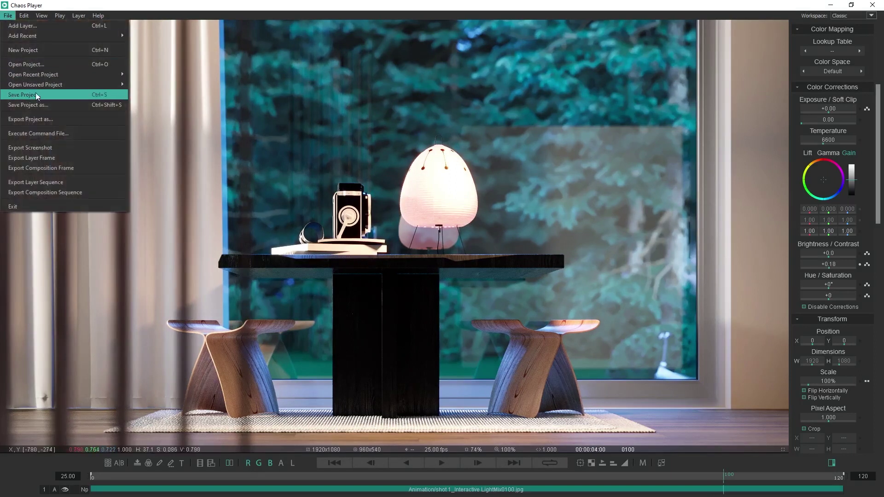
pyautogui.click(77, 183)
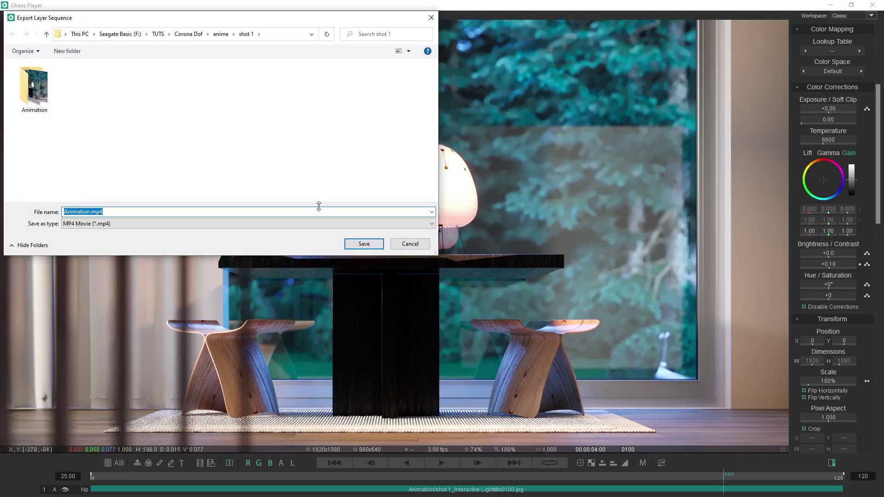
pyautogui.click(363, 244)
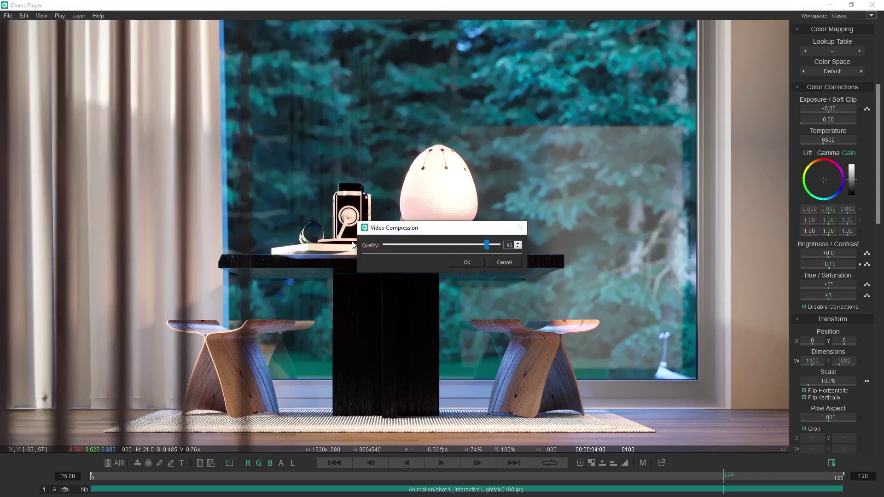
pyautogui.click(464, 262)
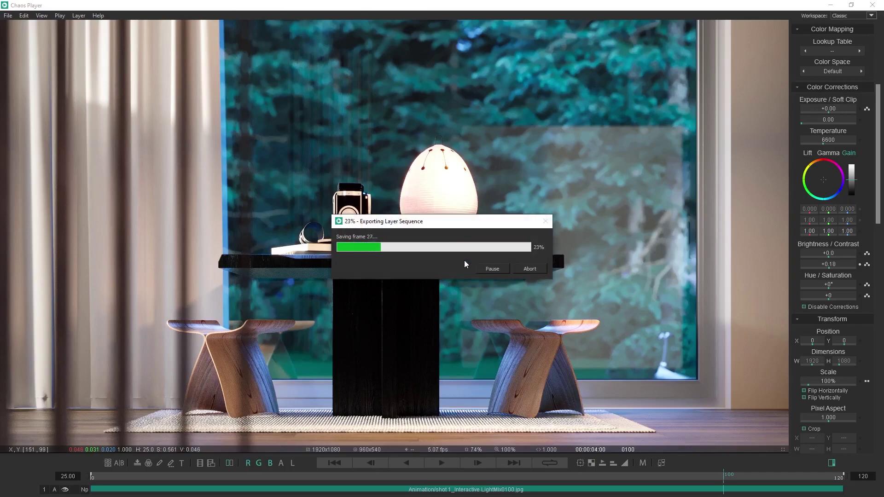